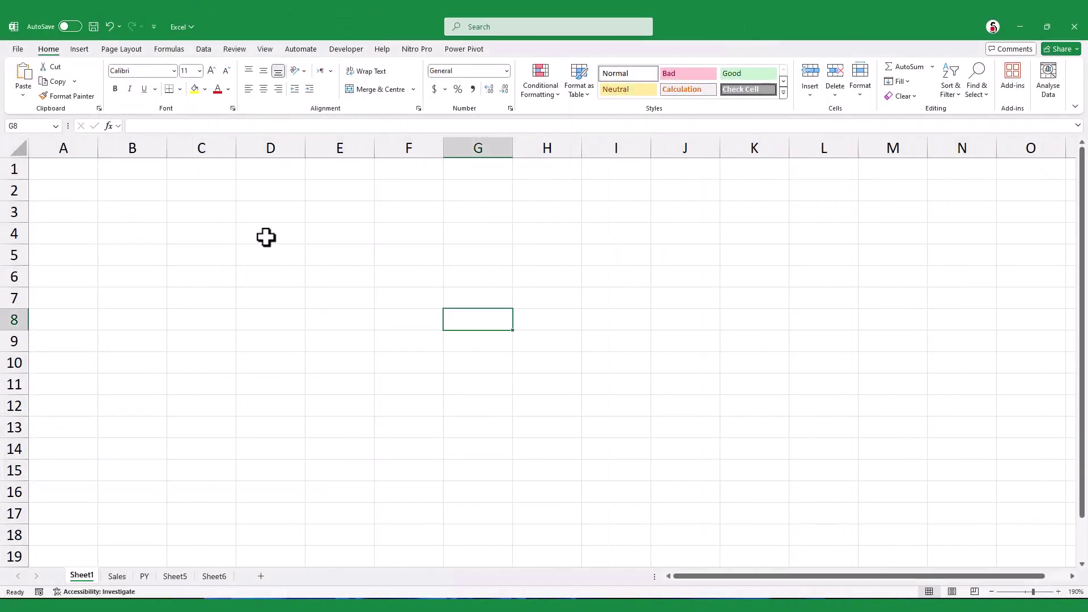
Step: Turn D4 into a Python cell with the code 30+10, which returns 40
click(263, 234)
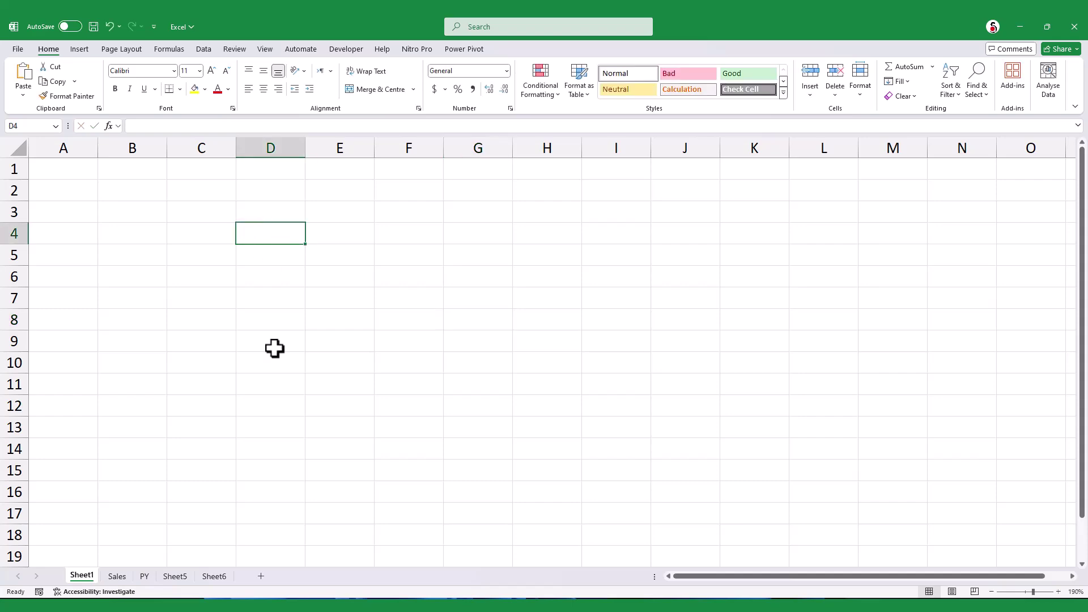
click(170, 50)
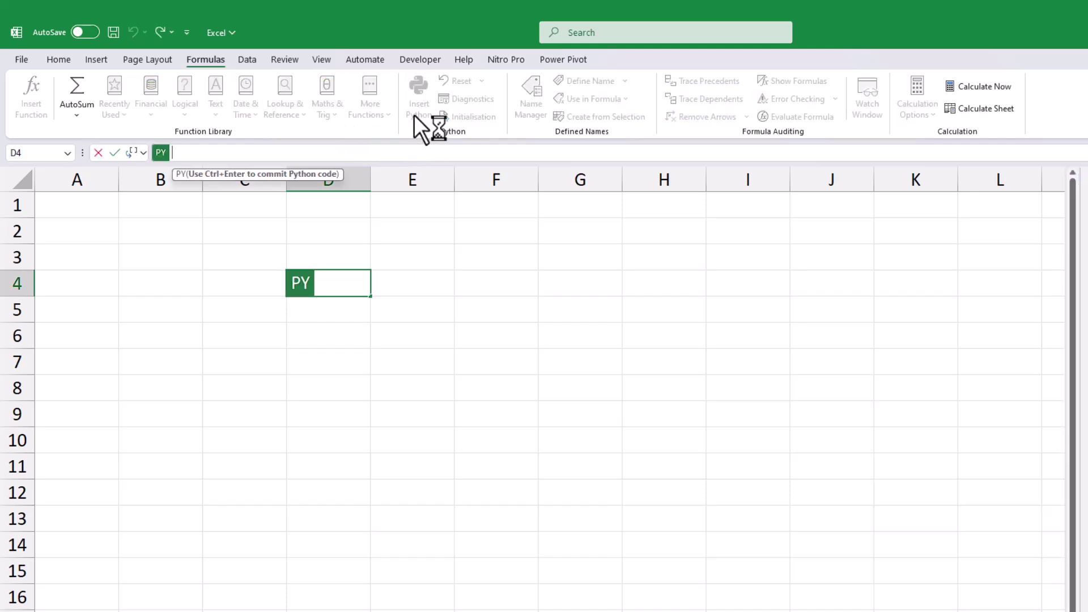
key(Escape)
text(=)
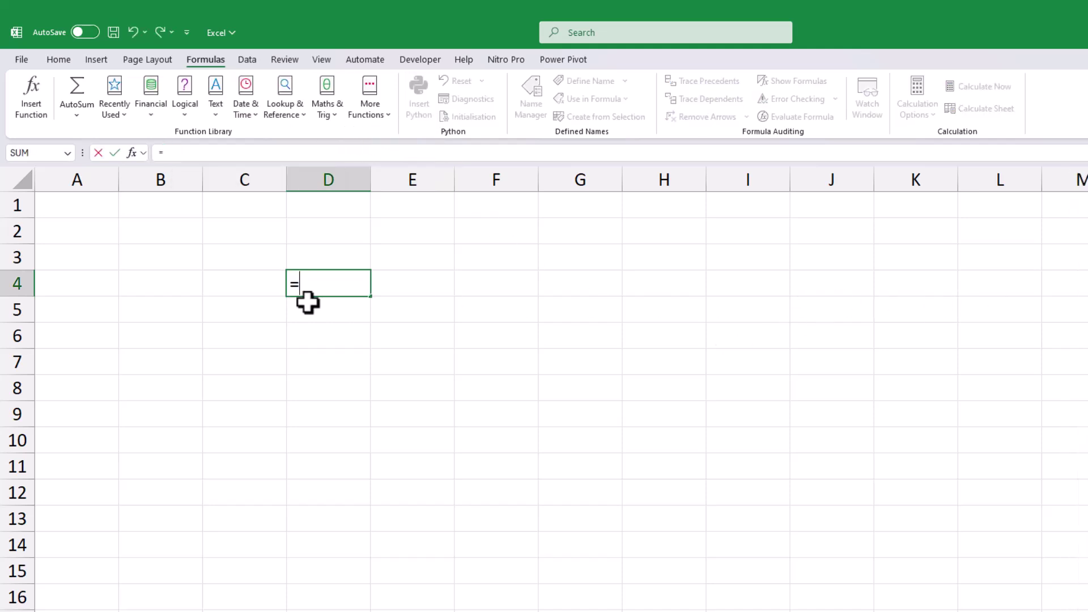
text(py)
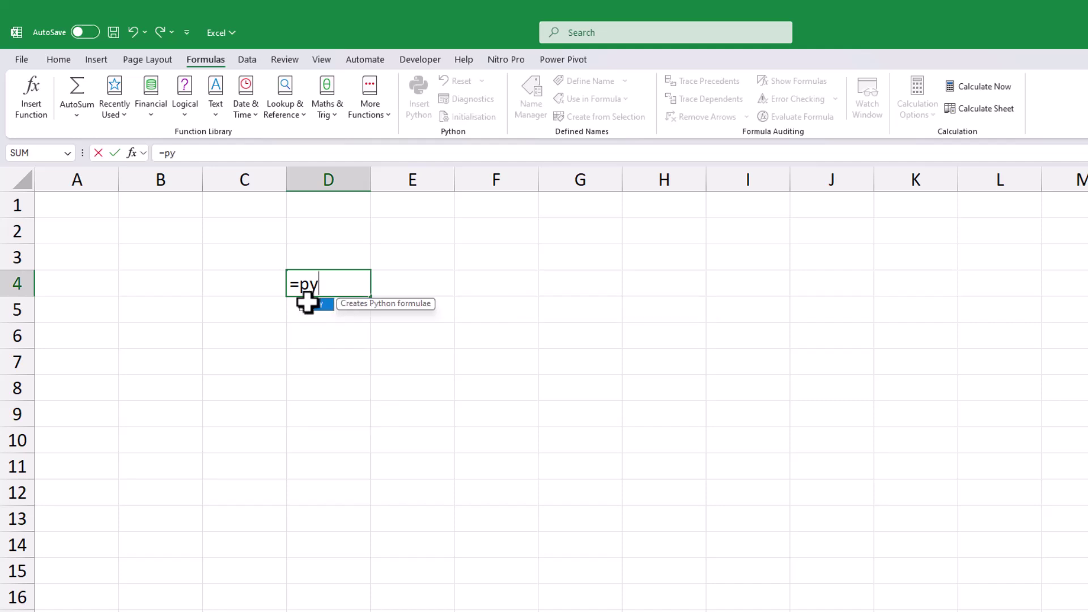
key(Tab)
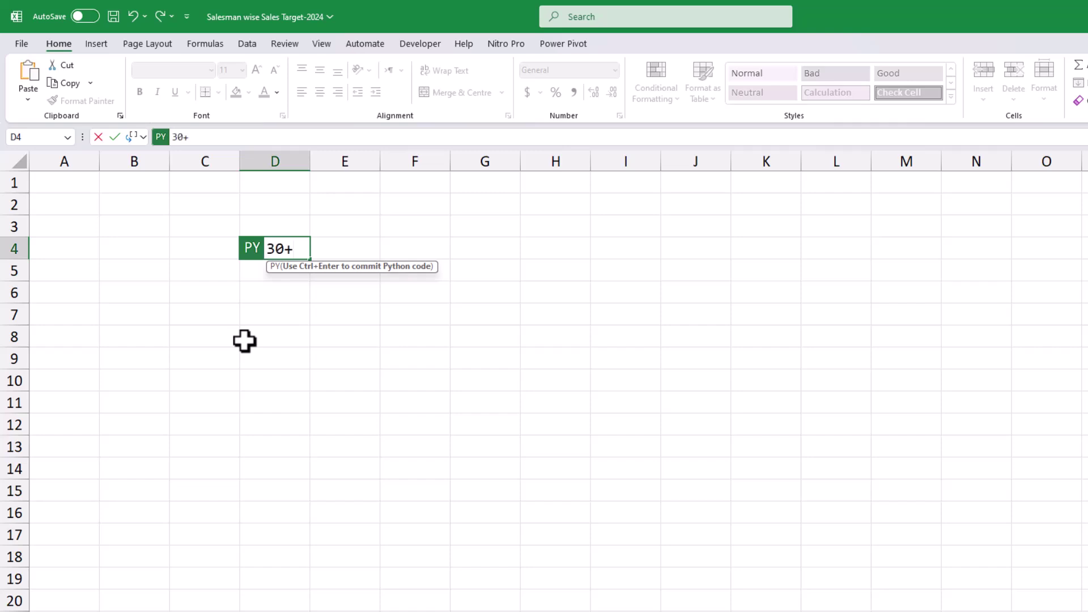
key(Return)
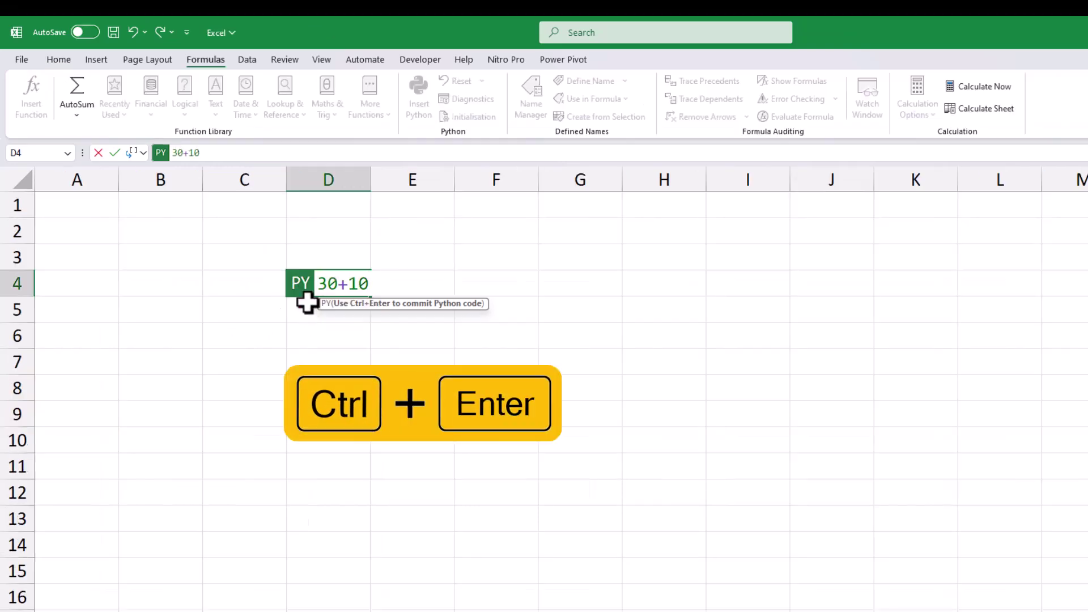
key(ctrl+Return)
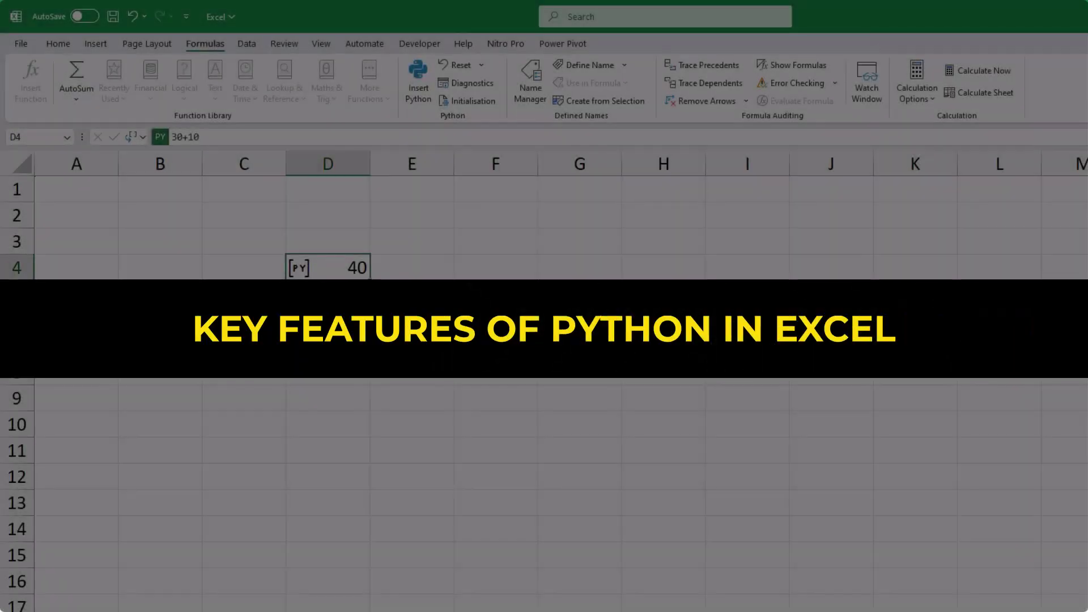
Step: Enter two-line Python code a=10 and b=30 in D7, and enlarge the formula bar to show both lines
click(346, 319)
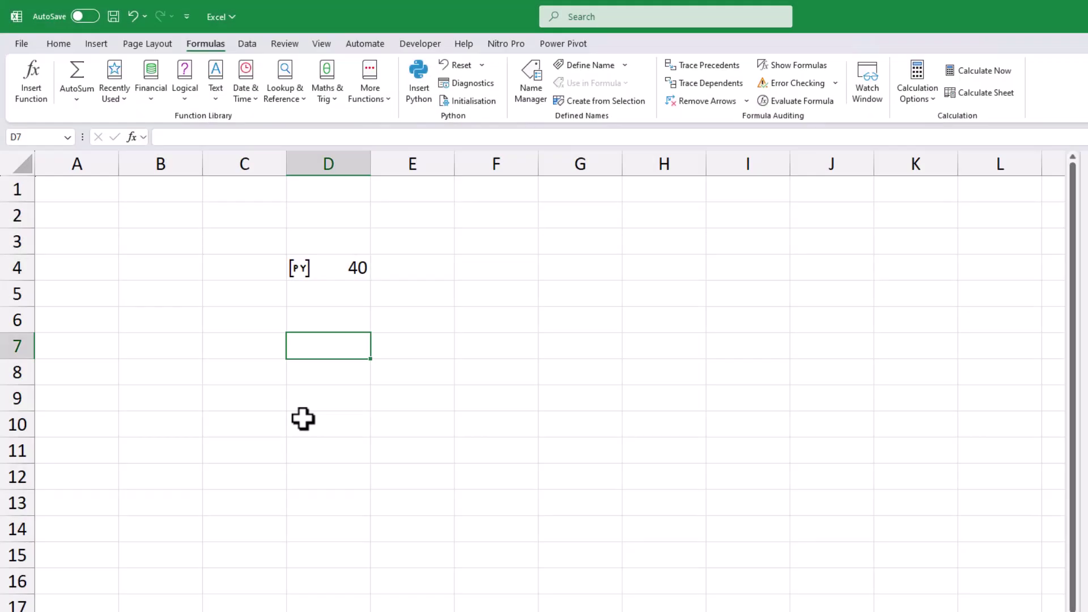
text(=py)
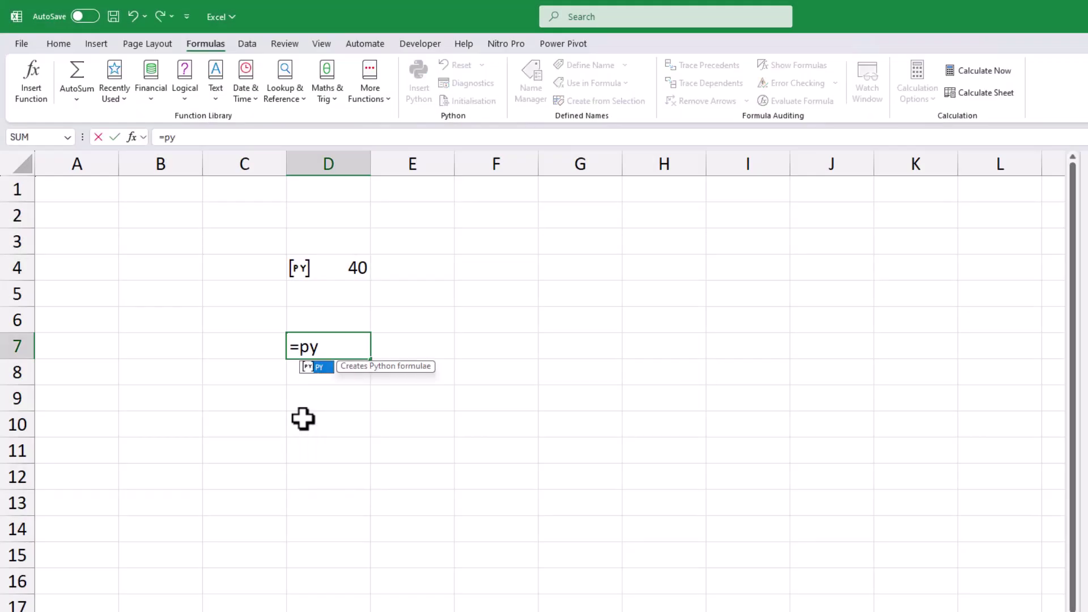
key(Tab)
text(a=)
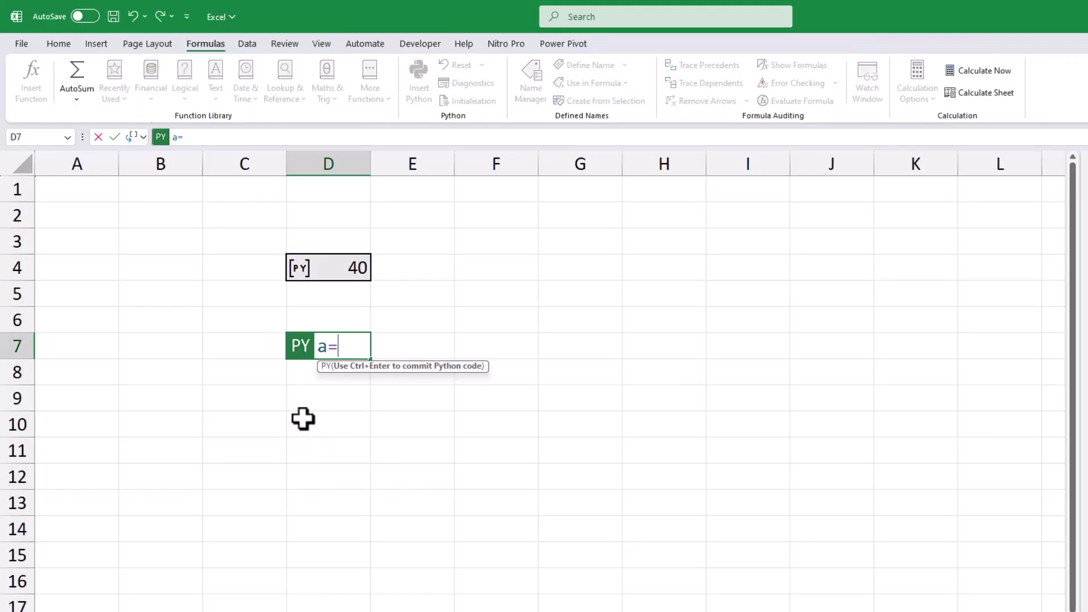
text(10)
key(Return)
text(b=30)
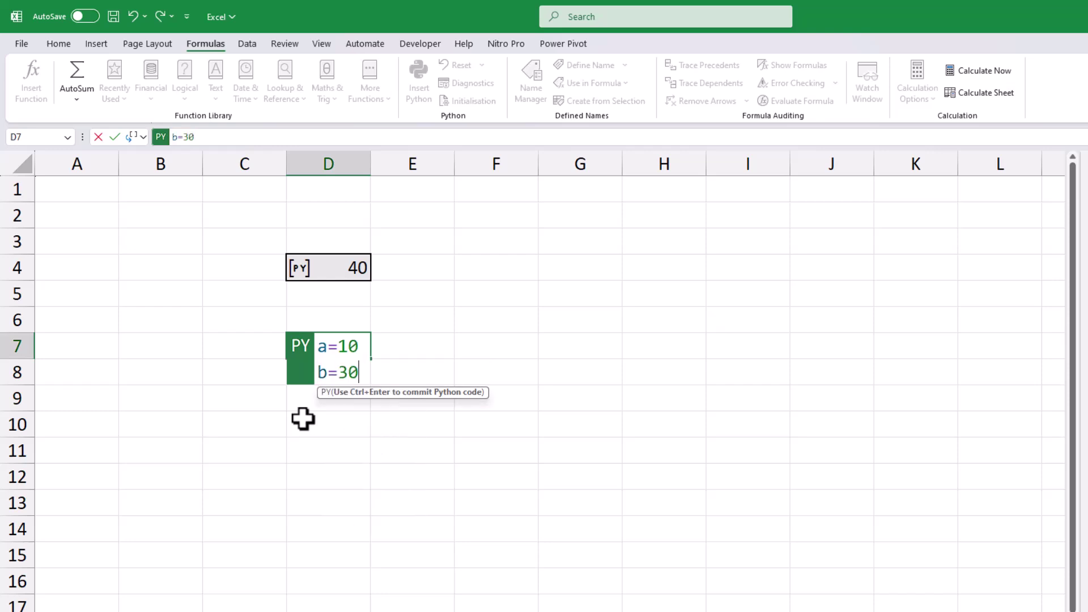
key(ctrl+Return)
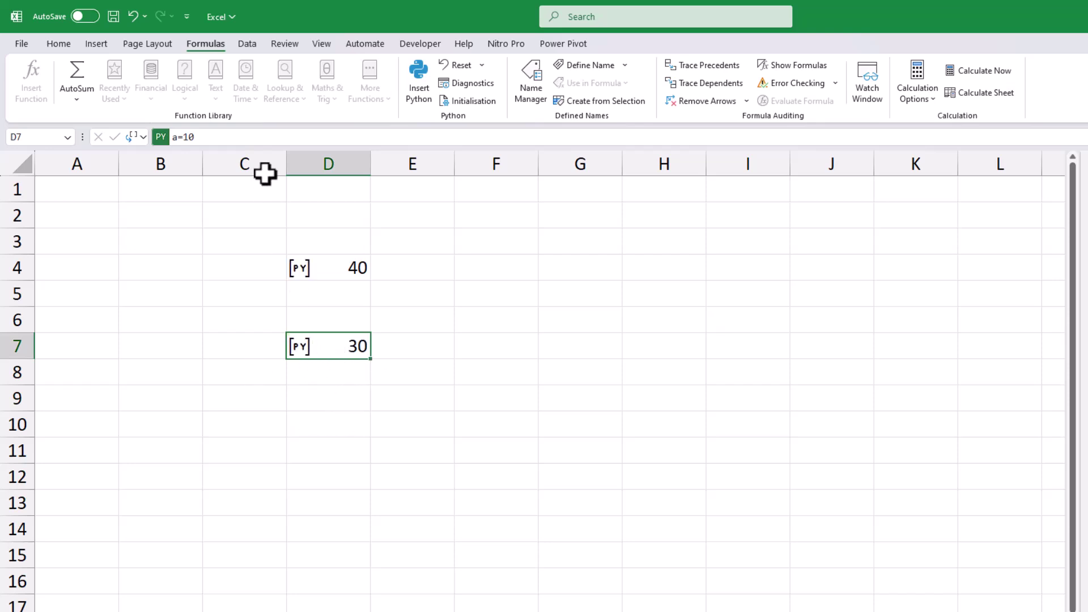
drag(259, 148, 260, 175)
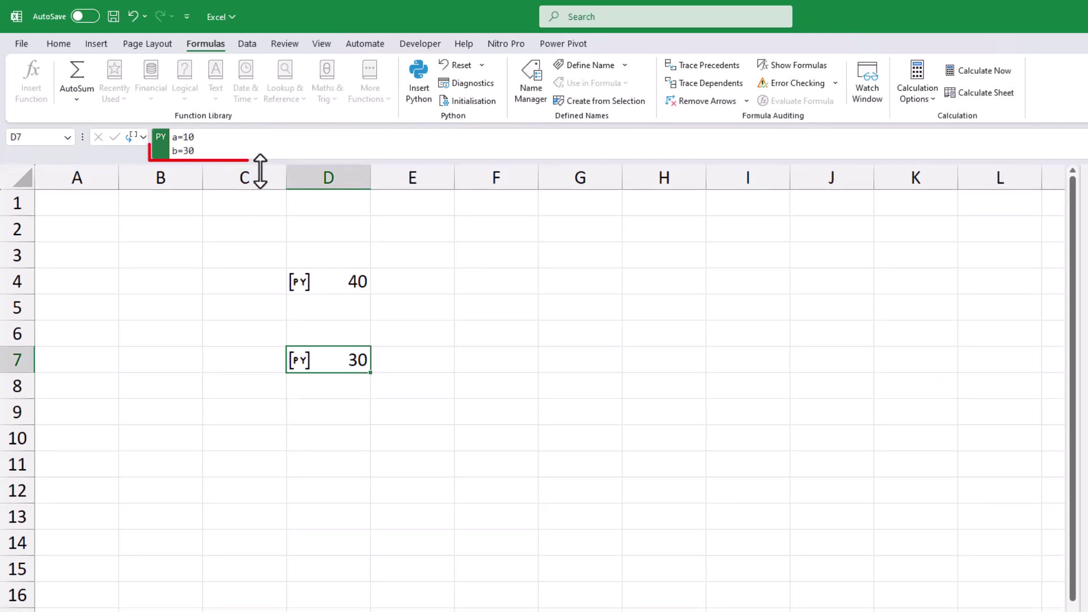
Step: Add a Python cell in D9 that computes a+b, returning 40
click(335, 409)
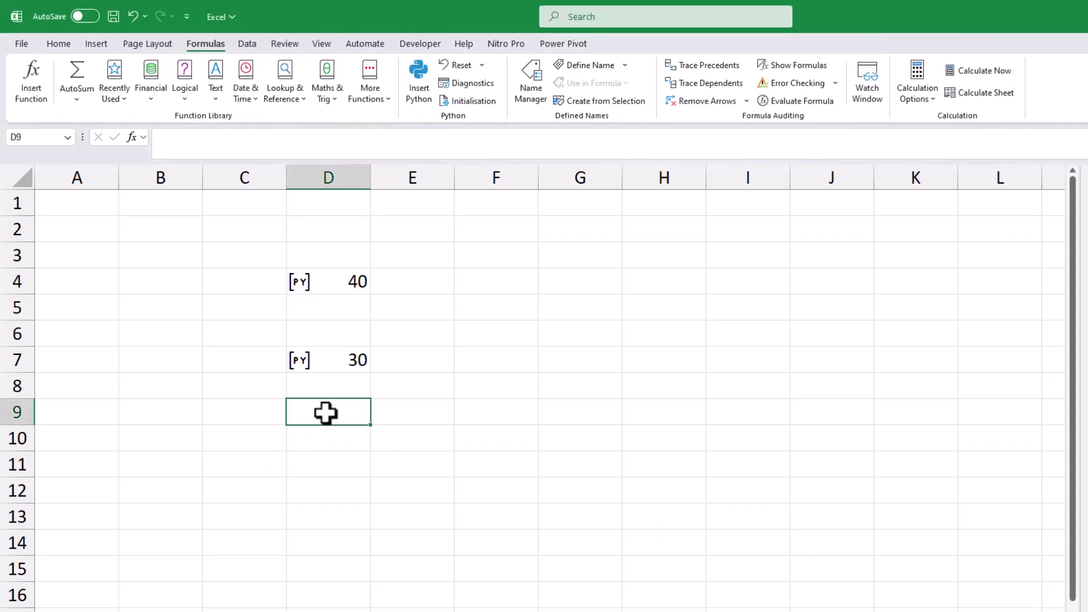
text(=py)
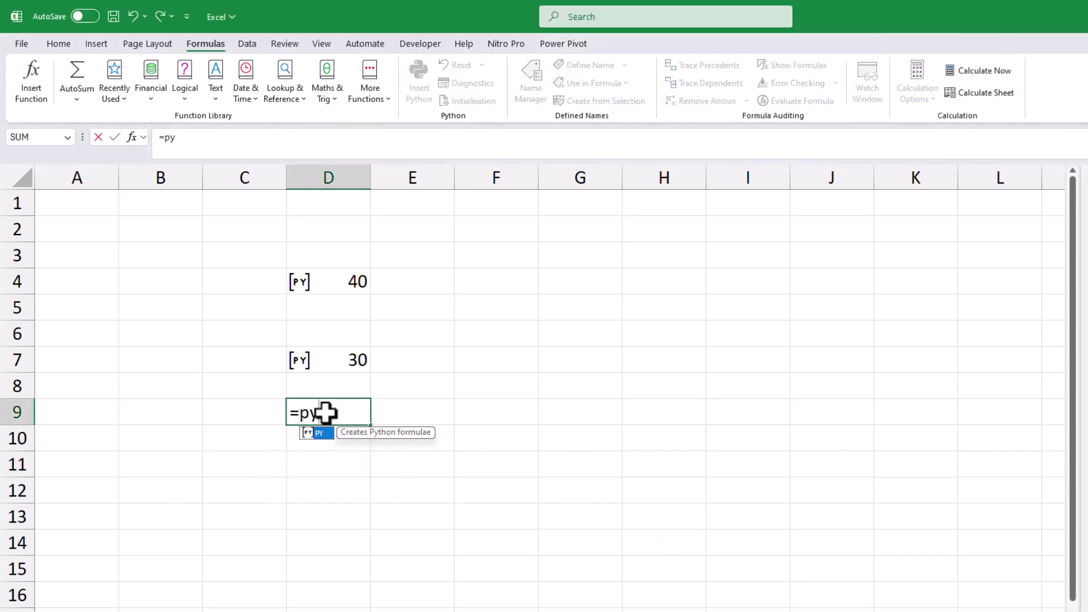
key(Tab)
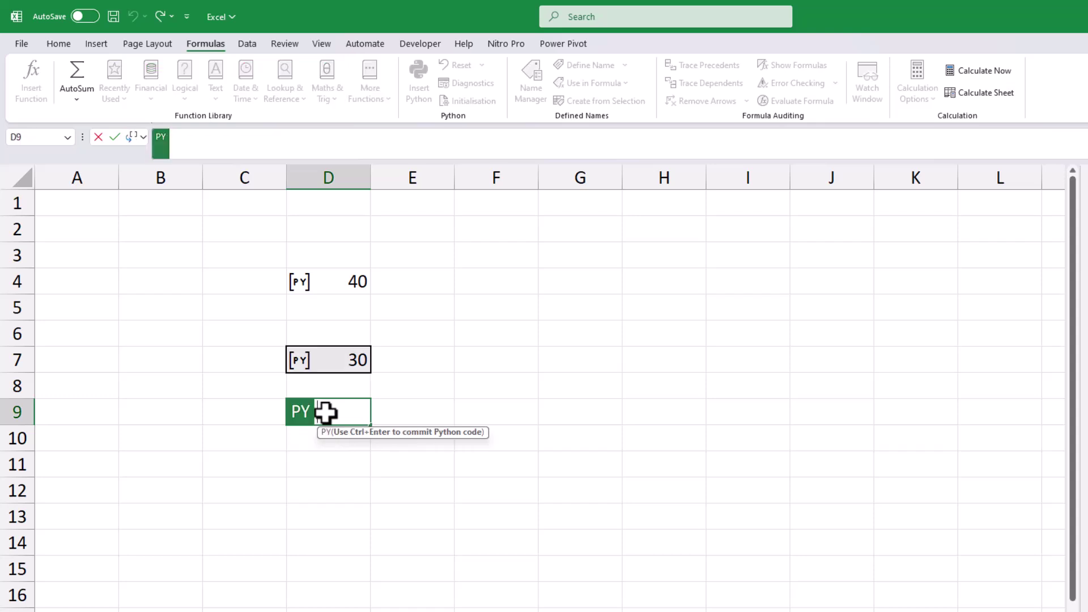
text(a)
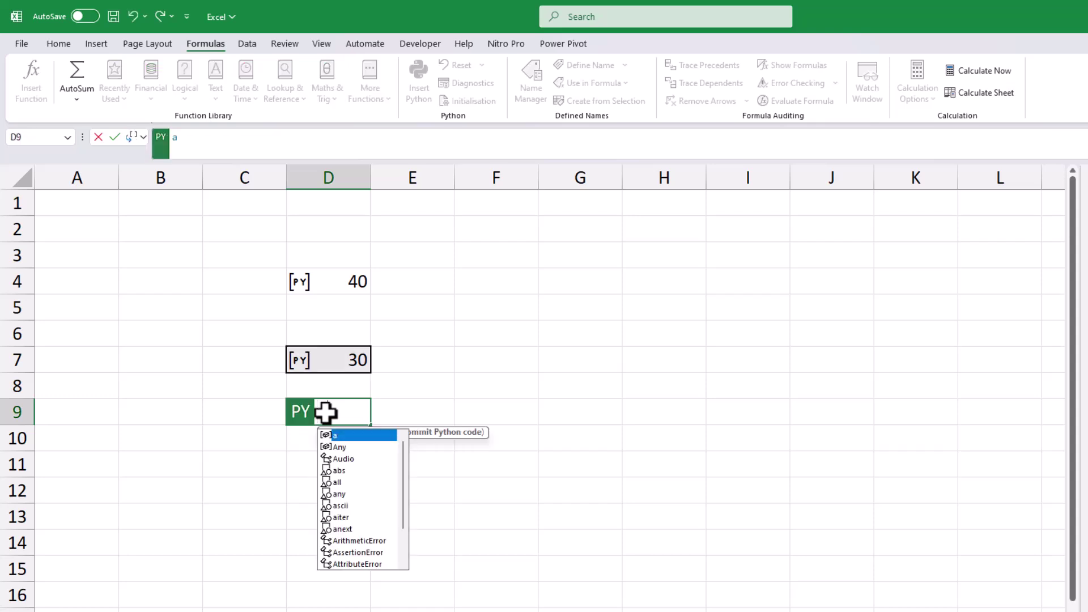
text(+)
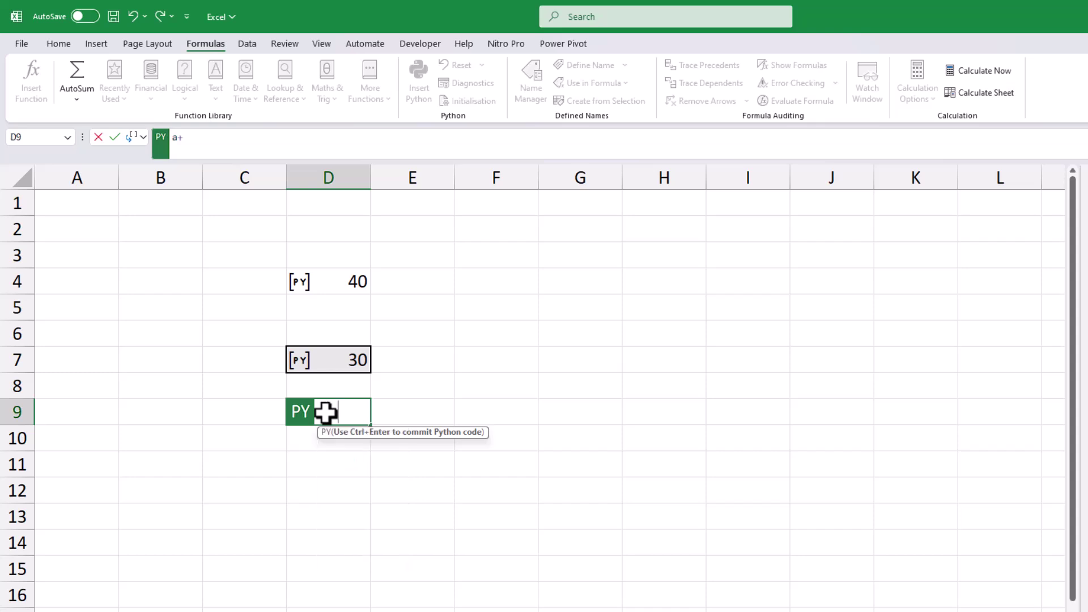
text(b)
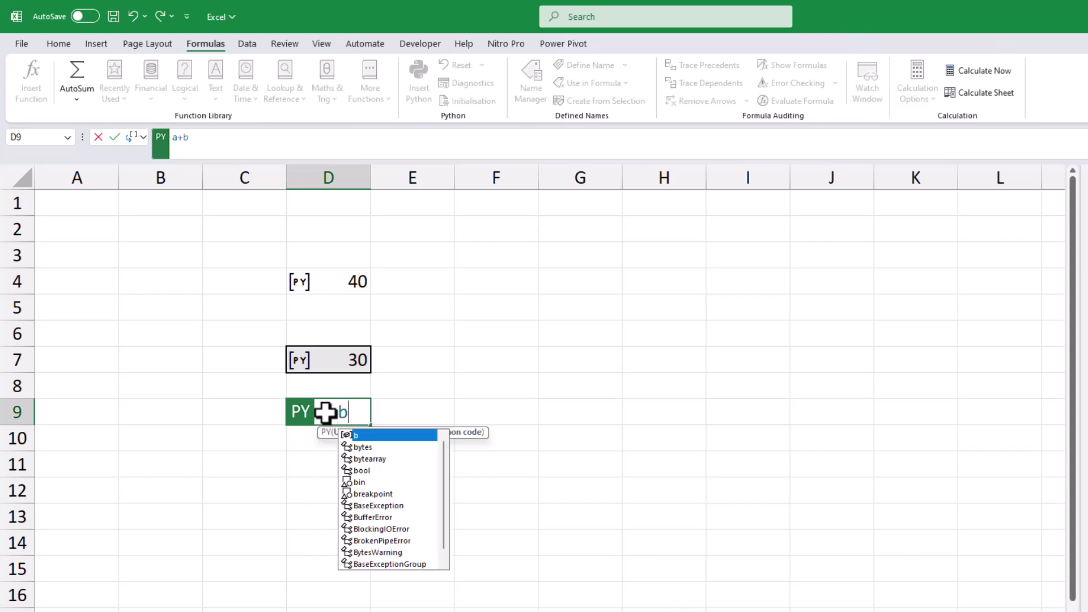
key(ctrl+Return)
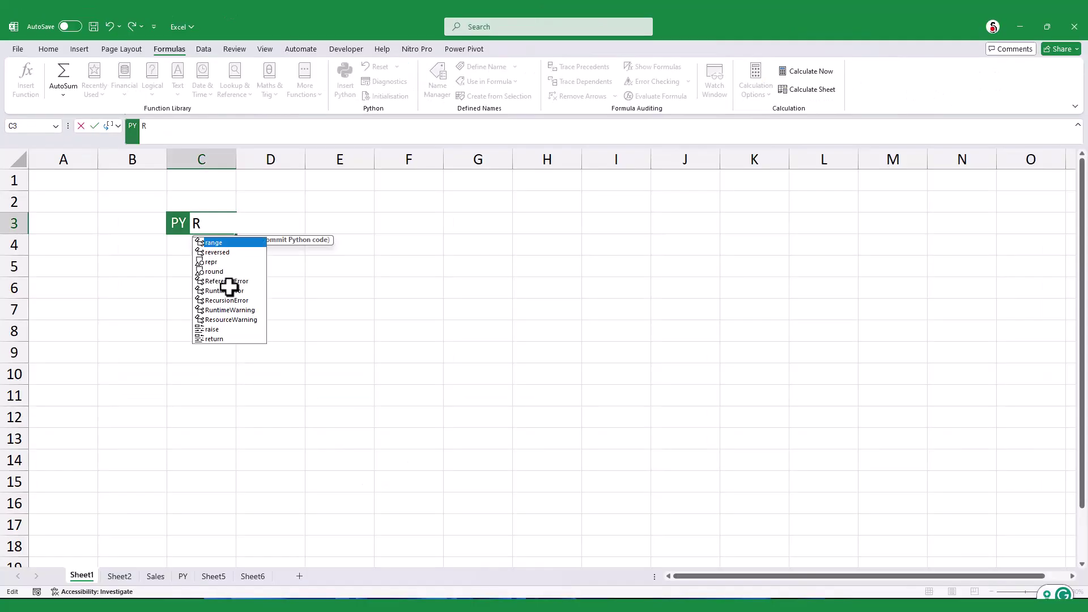
Step: Finish the C3 Python cell with Rate=5 and Unit=100 on separate lines
text(ate=5)
key(Return)
text(Unit)
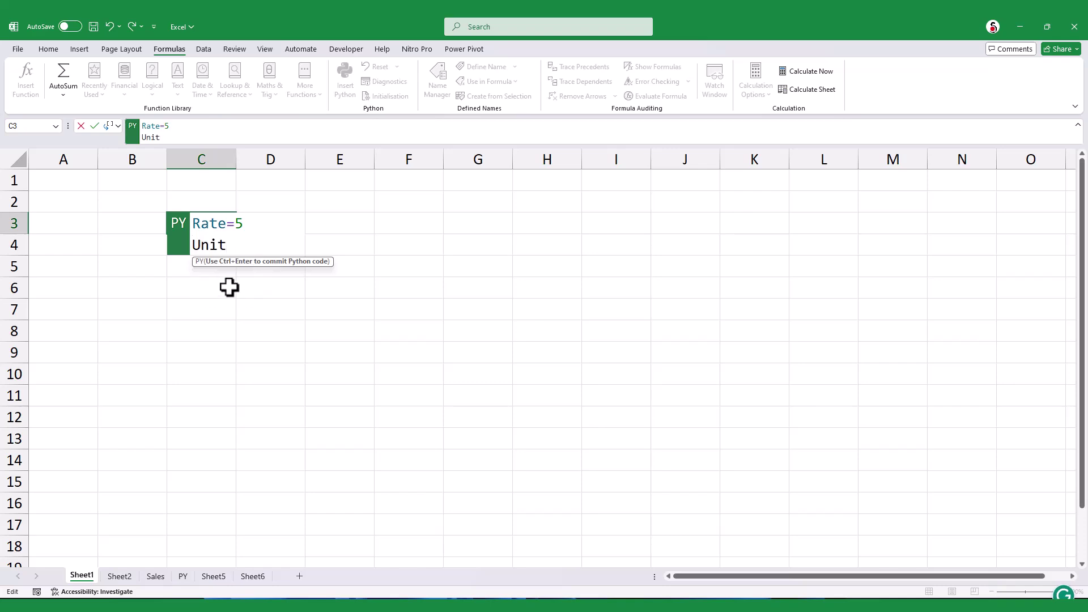
text(=100)
key(ctrl+Return)
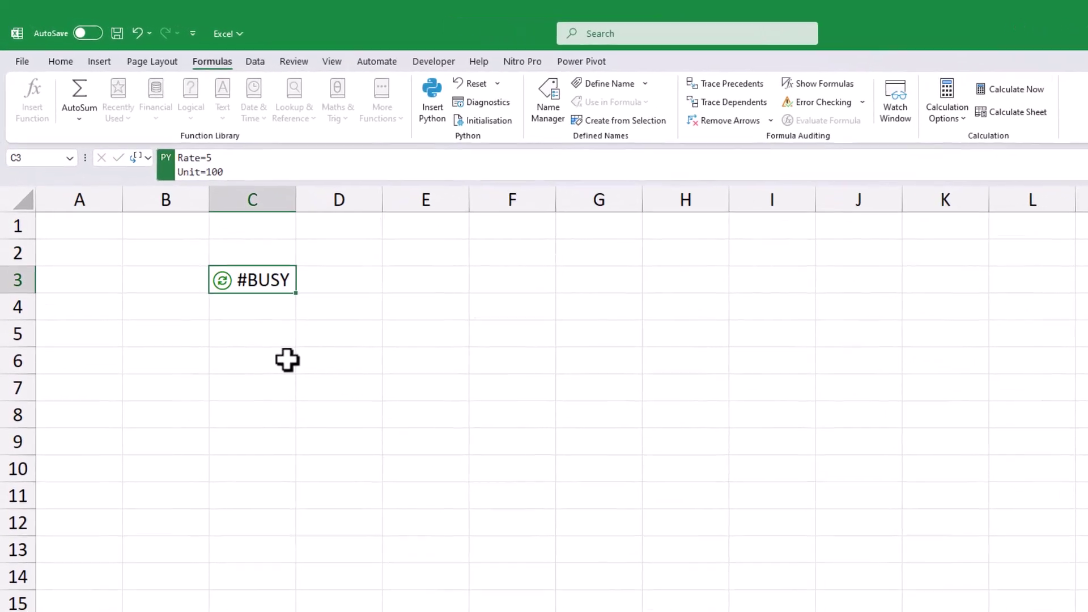
Step: Add a Python cell in D5 computing Rate*Unit
click(233, 282)
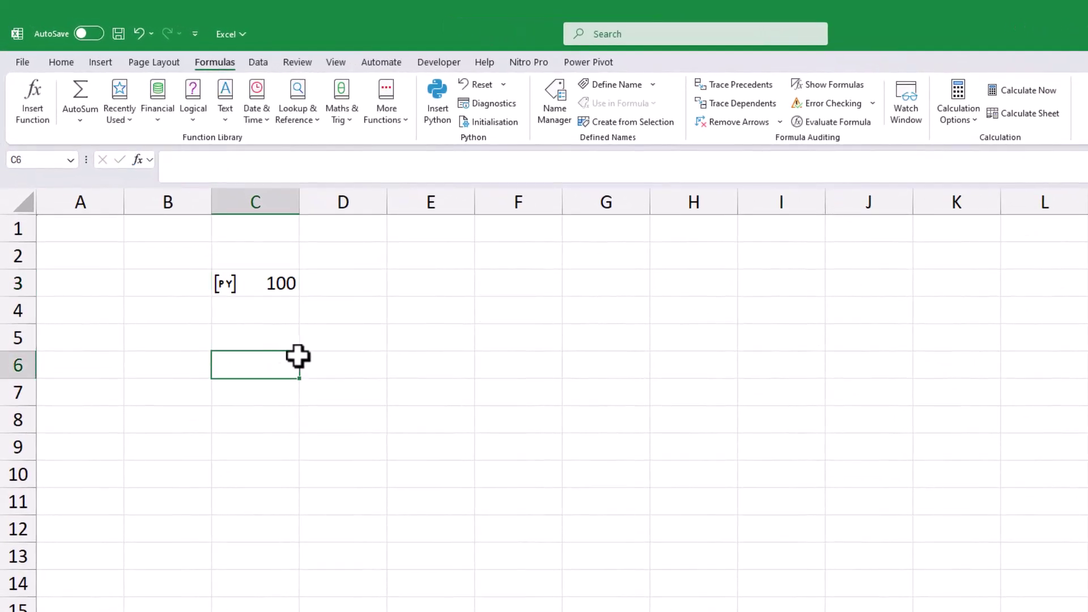
click(346, 340)
text(=py)
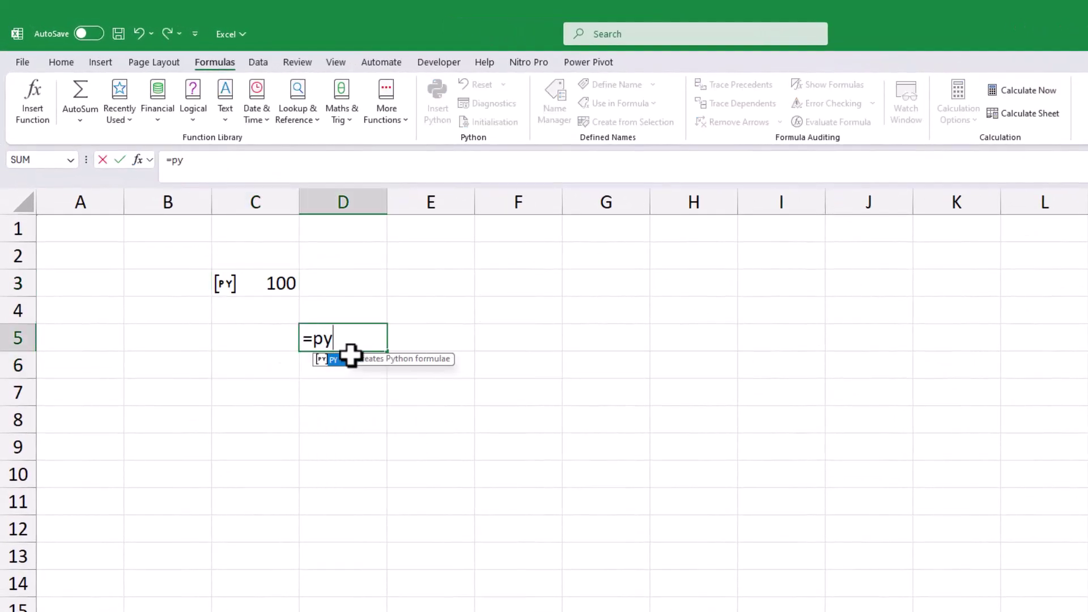
key(Tab)
text(ra)
key(Tab)
text(*Unit)
key(ctrl+Return)
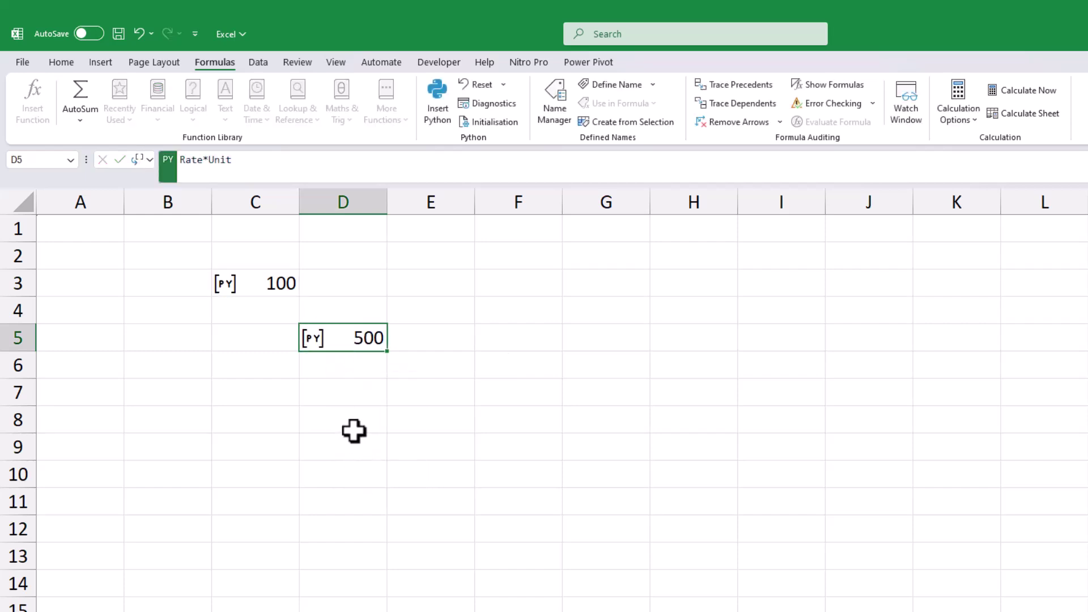
Step: Add a 5% Discount in B7:C7 and a Python Net Price Rate*Unit*(1-xl("C7")) giving 475
click(349, 426)
click(250, 390)
click(173, 388)
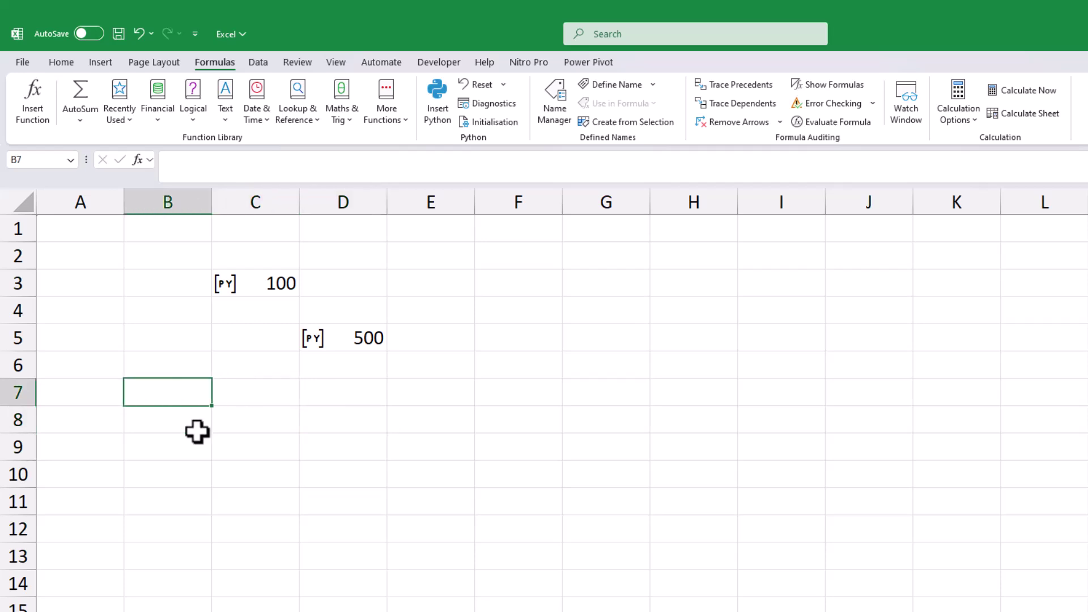
text(Discount)
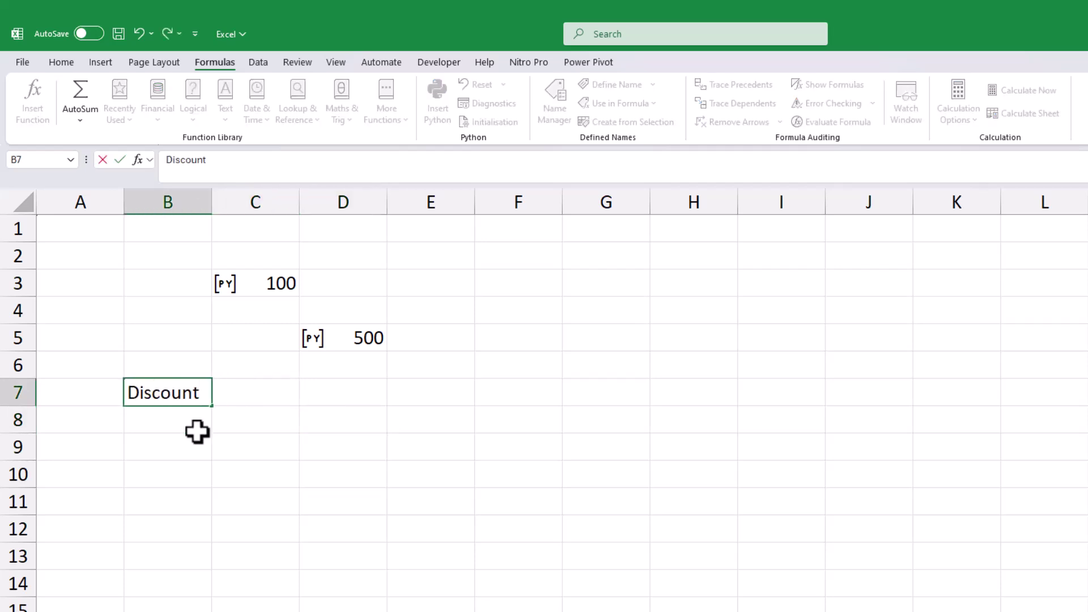
key(Tab)
text(5)
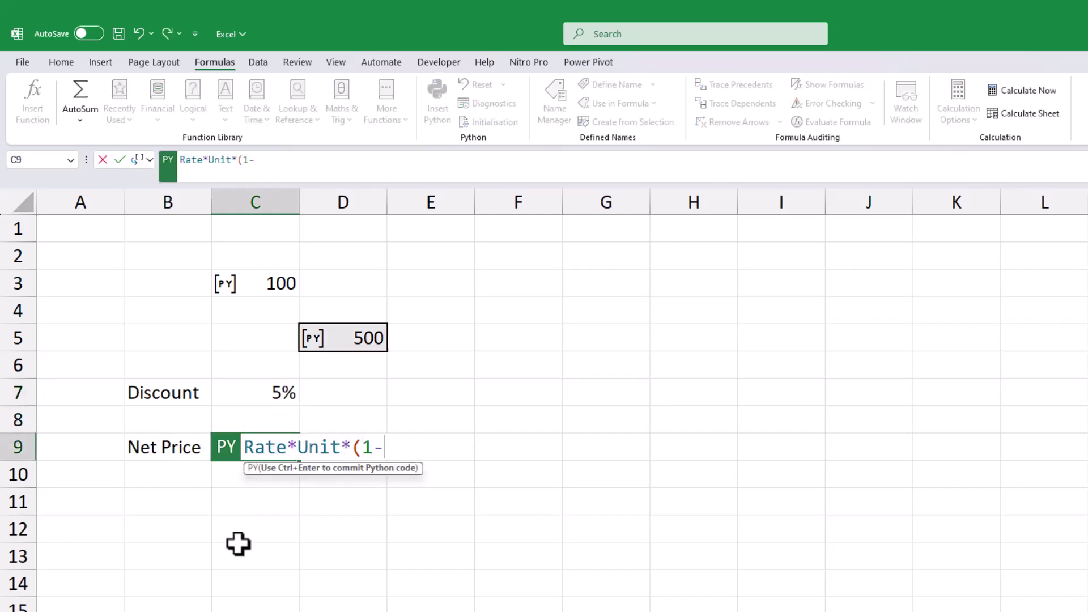
click(238, 393)
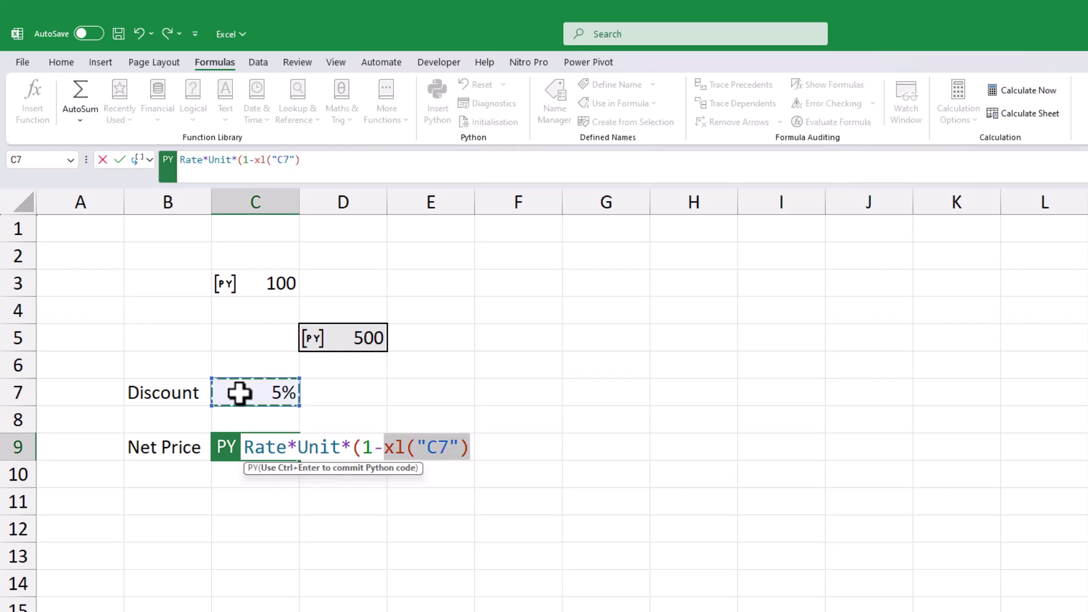
text())
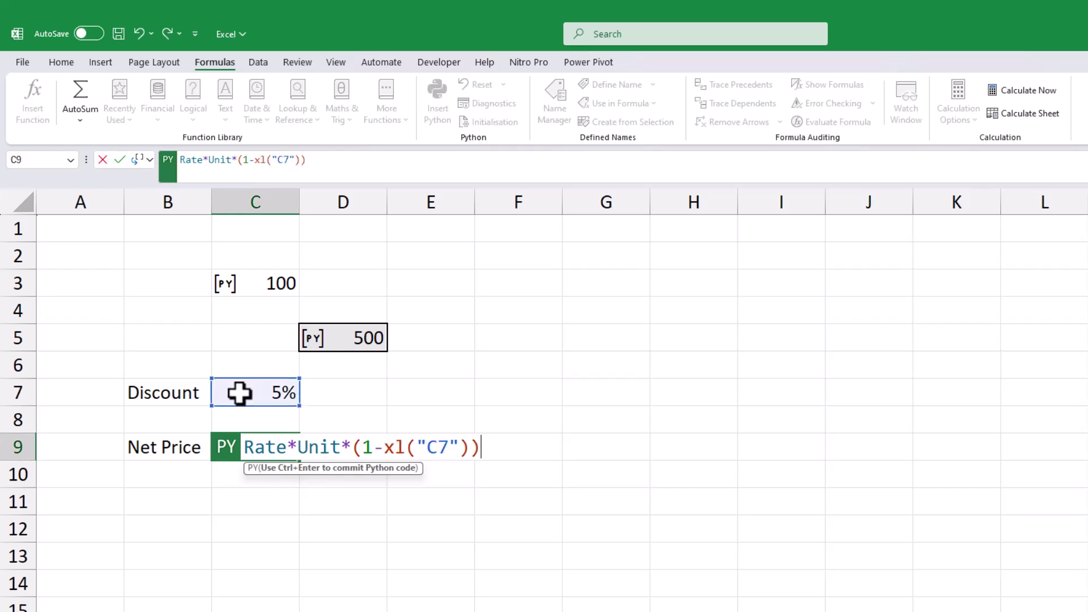
key(ctrl+Return)
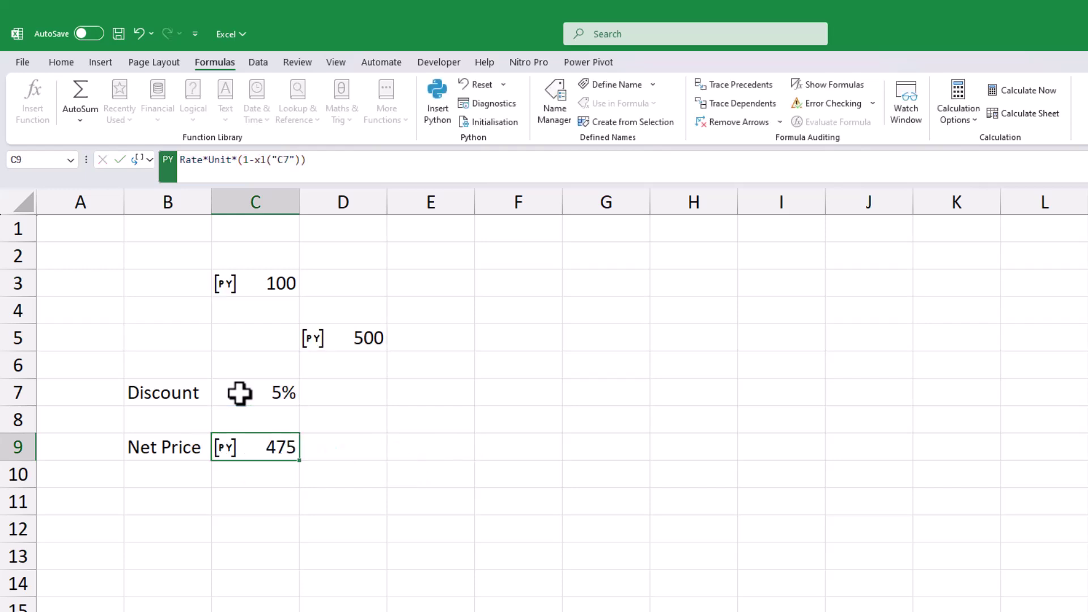
Step: Switch to the PY sheet with the sales table and select cell I3
click(273, 503)
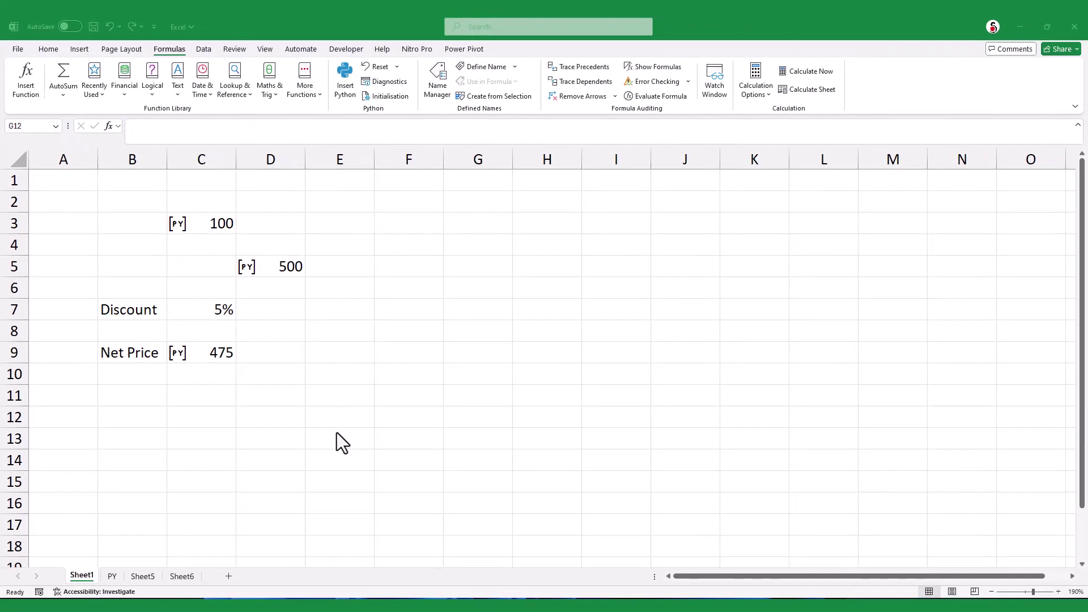
click(112, 576)
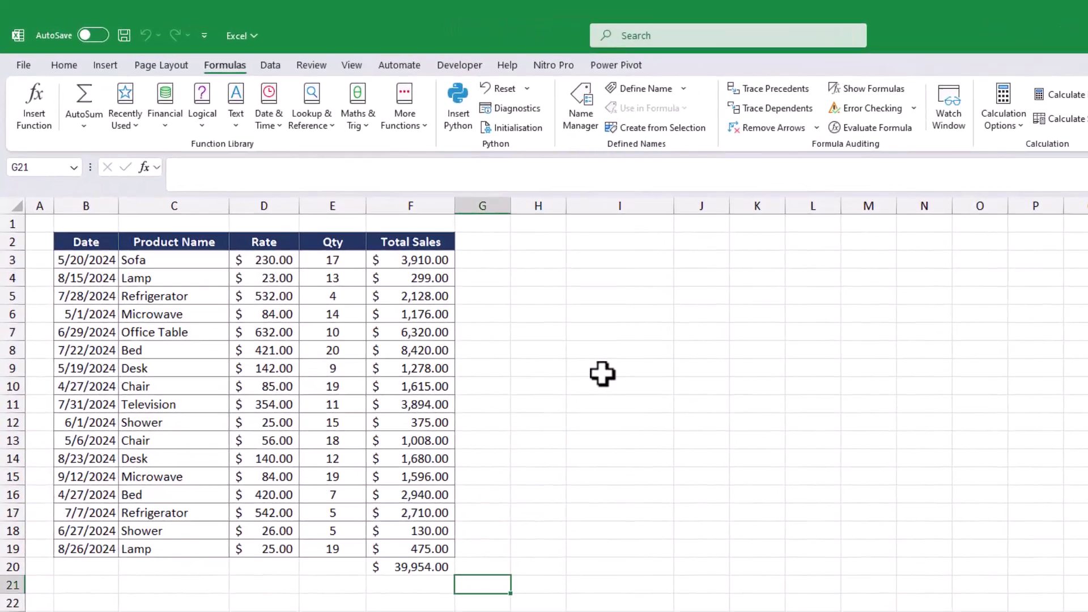
click(500, 309)
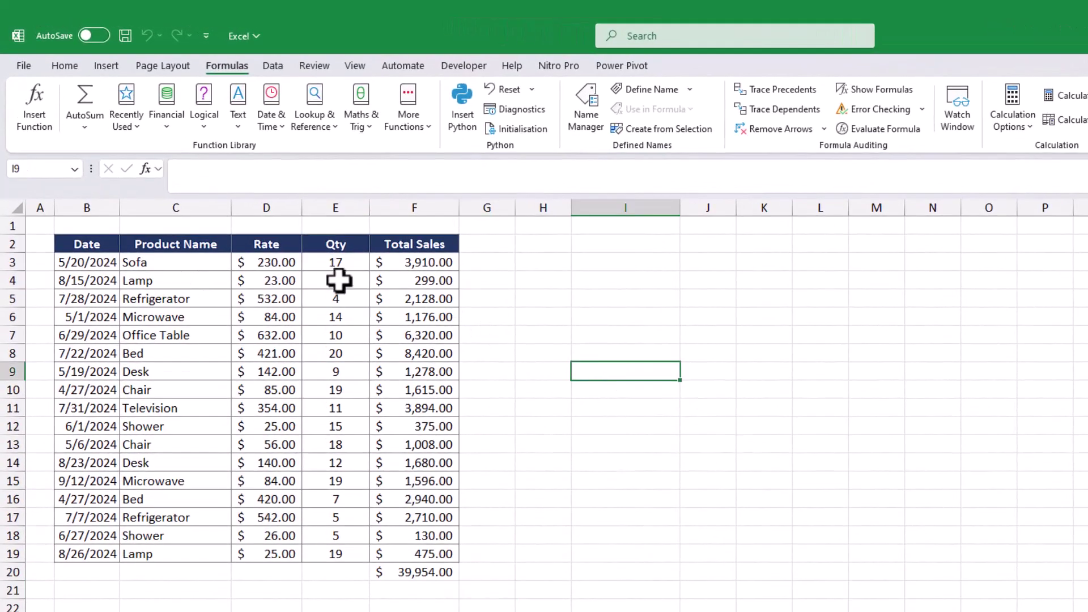
click(595, 263)
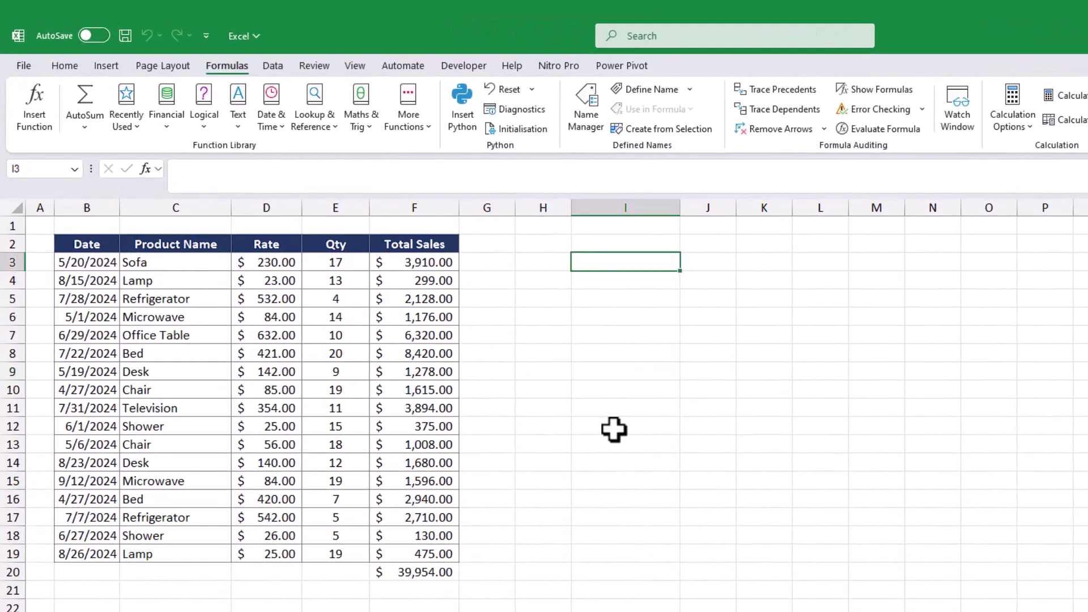
Step: Load B2:F19 with headers into I3 as a Python DataFrame named Sales_Data
text(=py()
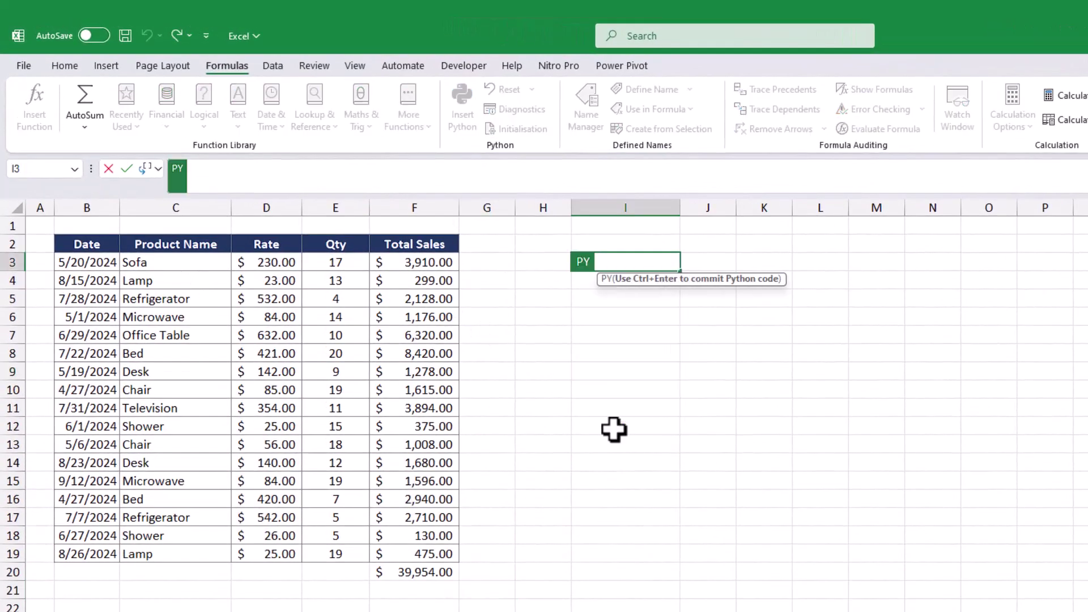
mouse_move(114, 244)
mouse_down()
mouse_move(272, 418)
mouse_move(426, 555)
mouse_up()
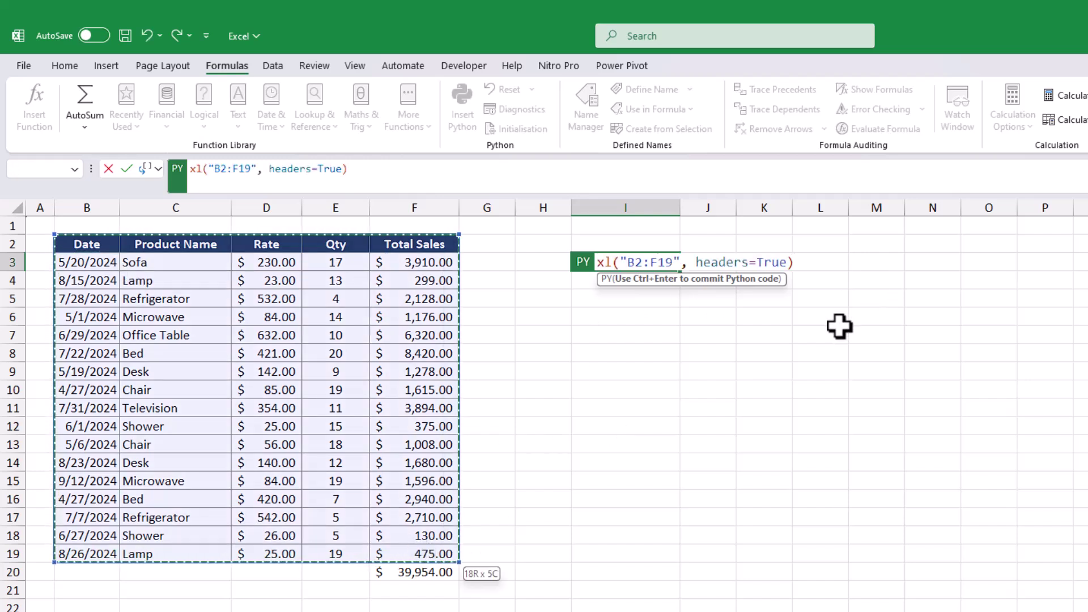
key(ctrl+Return)
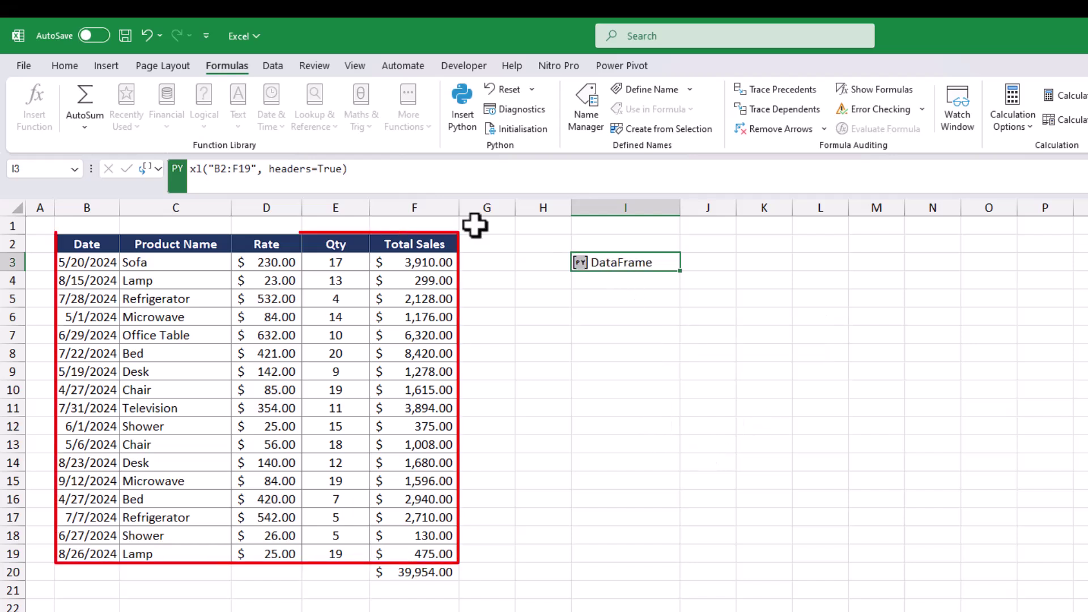
click(192, 169)
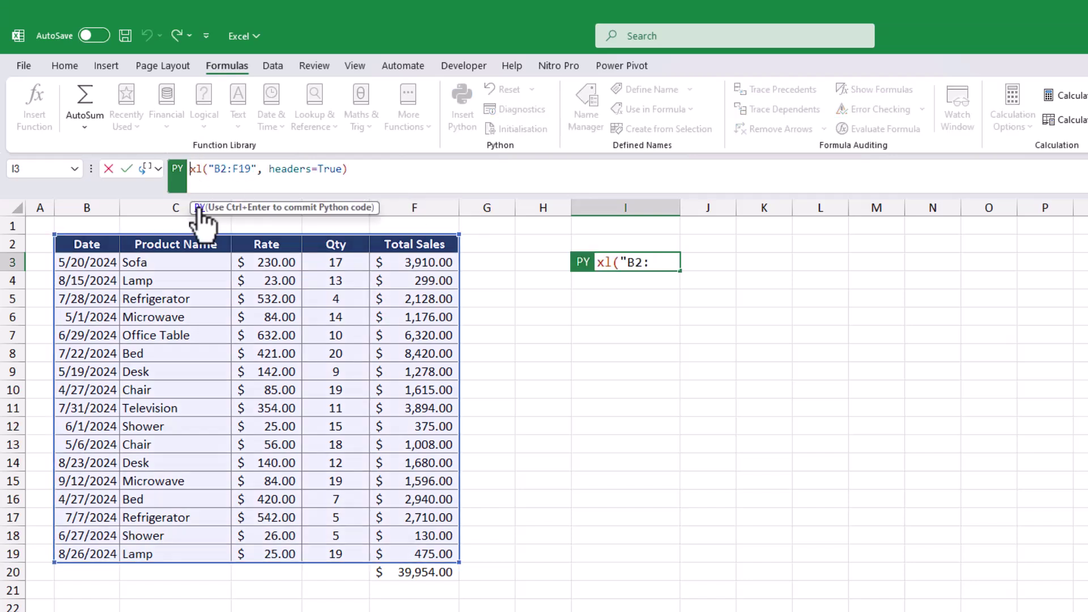
text(Sales_Data=)
key(ctrl+Return)
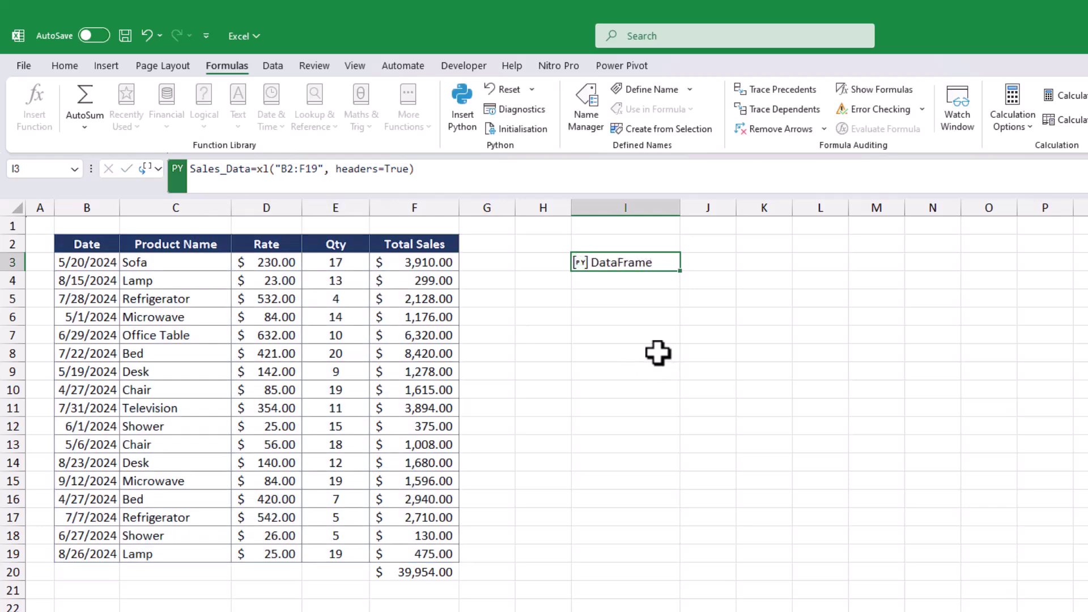
click(646, 349)
click(580, 263)
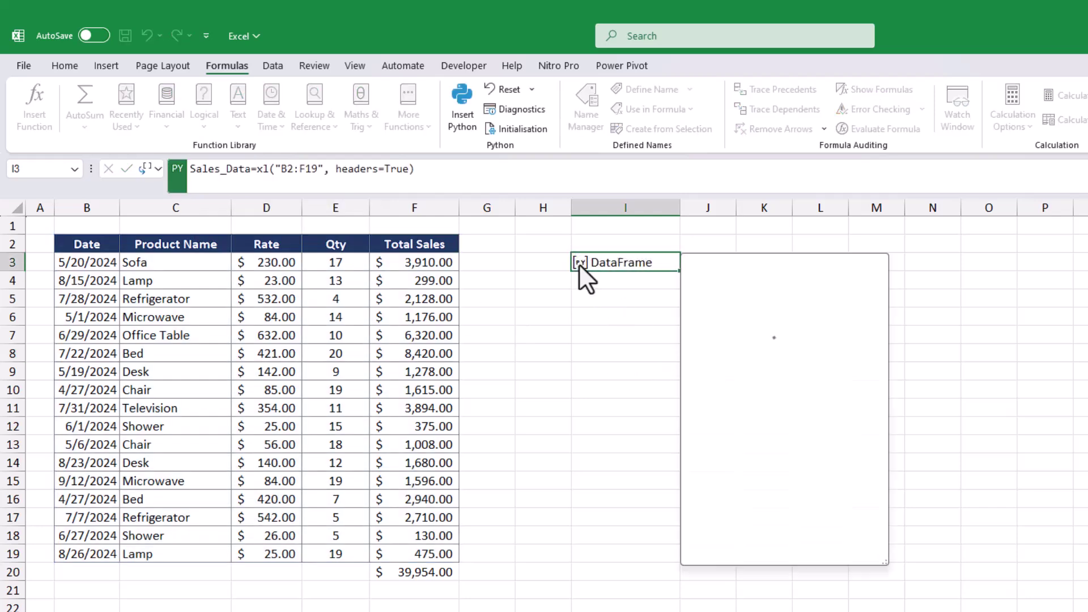
drag(885, 564, 1087, 600)
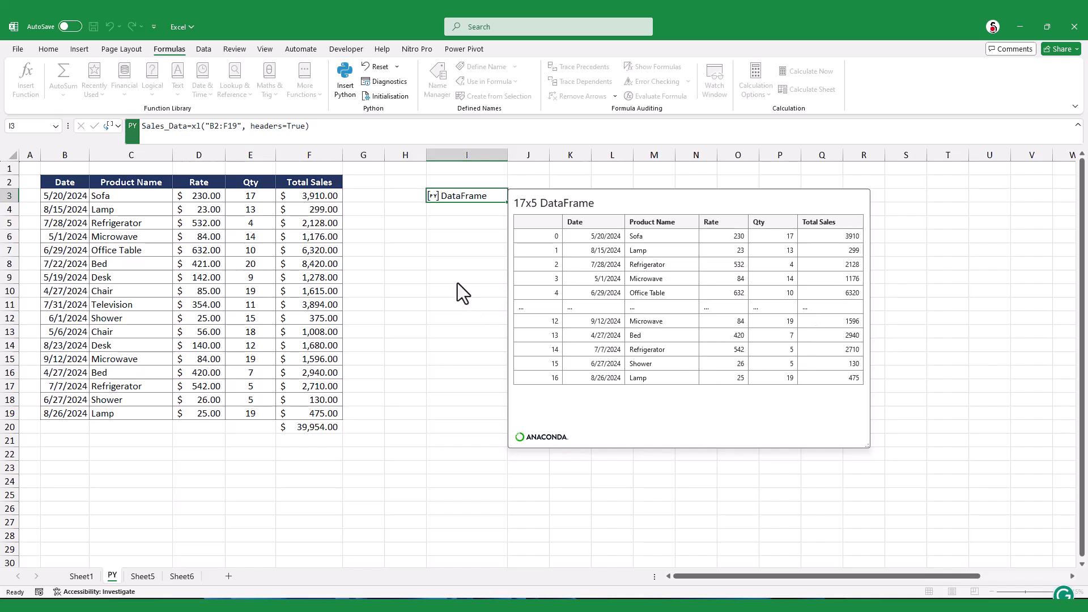
click(437, 202)
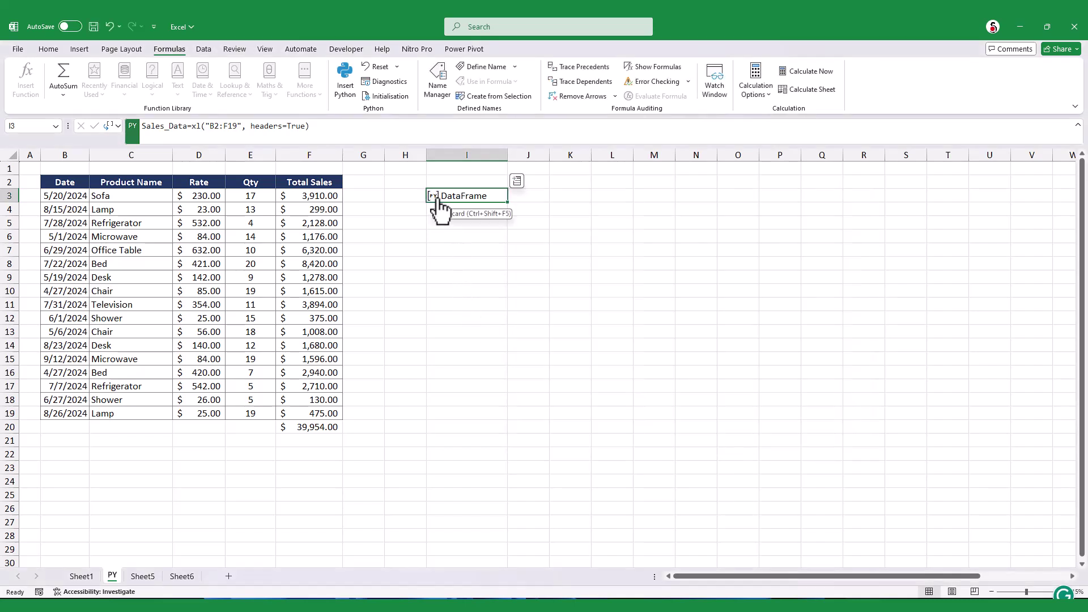
right_click(435, 200)
mouse_move(498, 374)
click(581, 404)
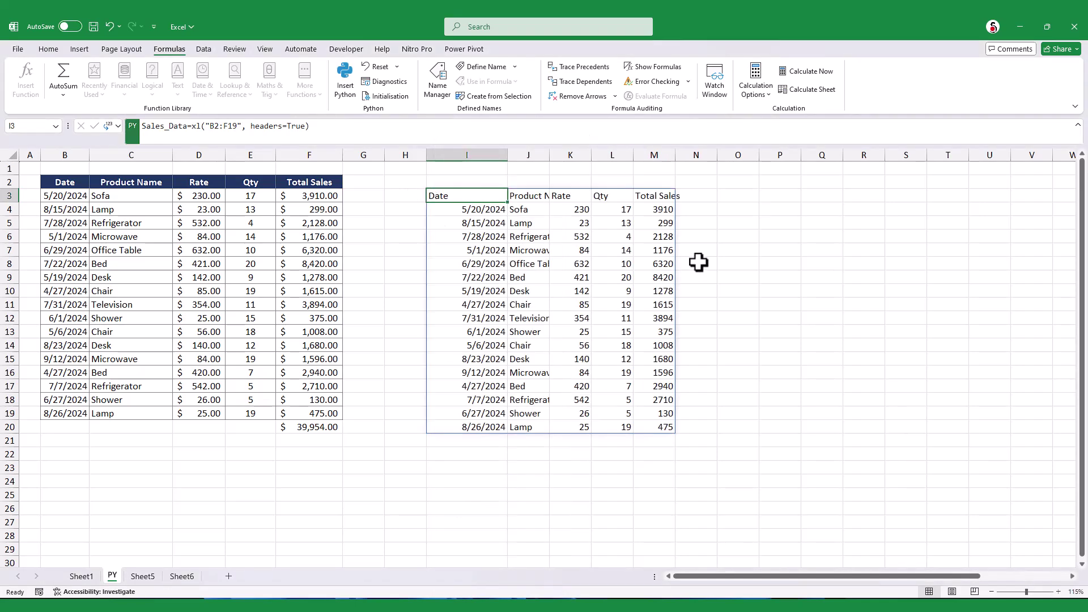
right_click(445, 199)
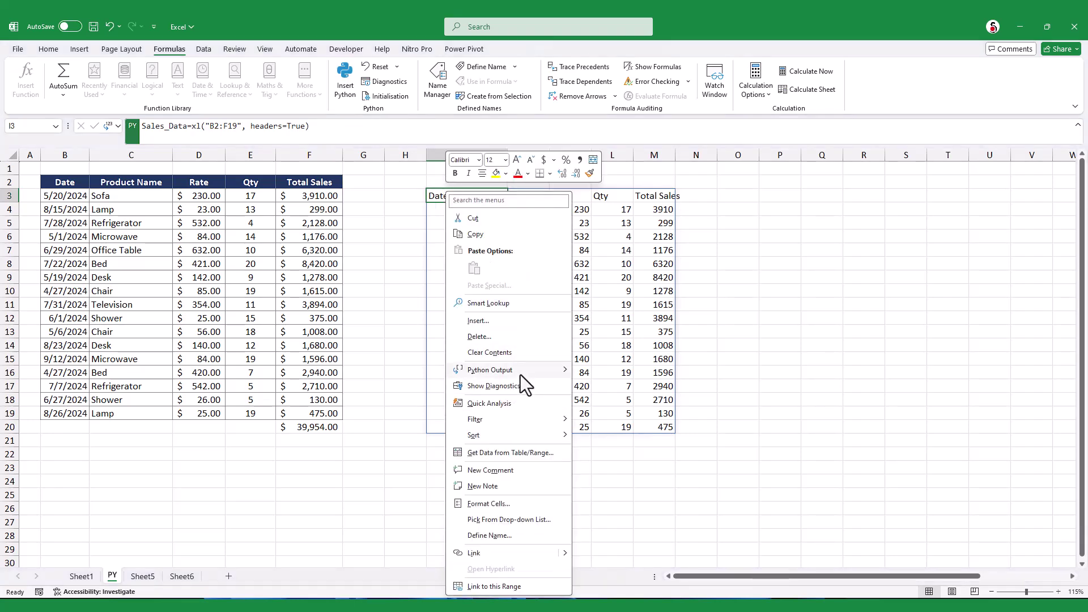
mouse_move(521, 374)
click(601, 387)
click(481, 318)
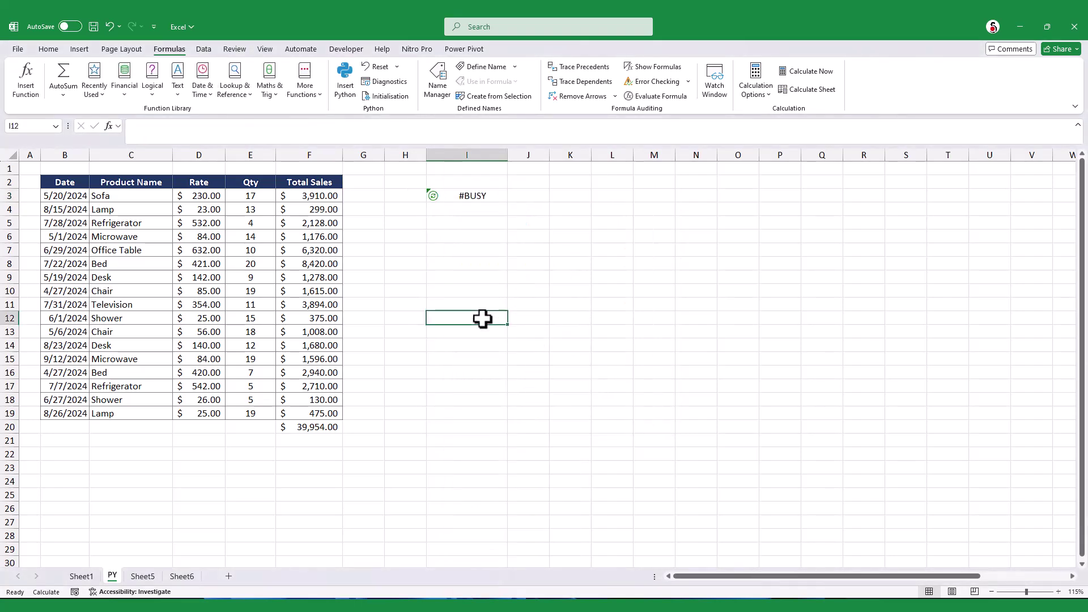
click(450, 226)
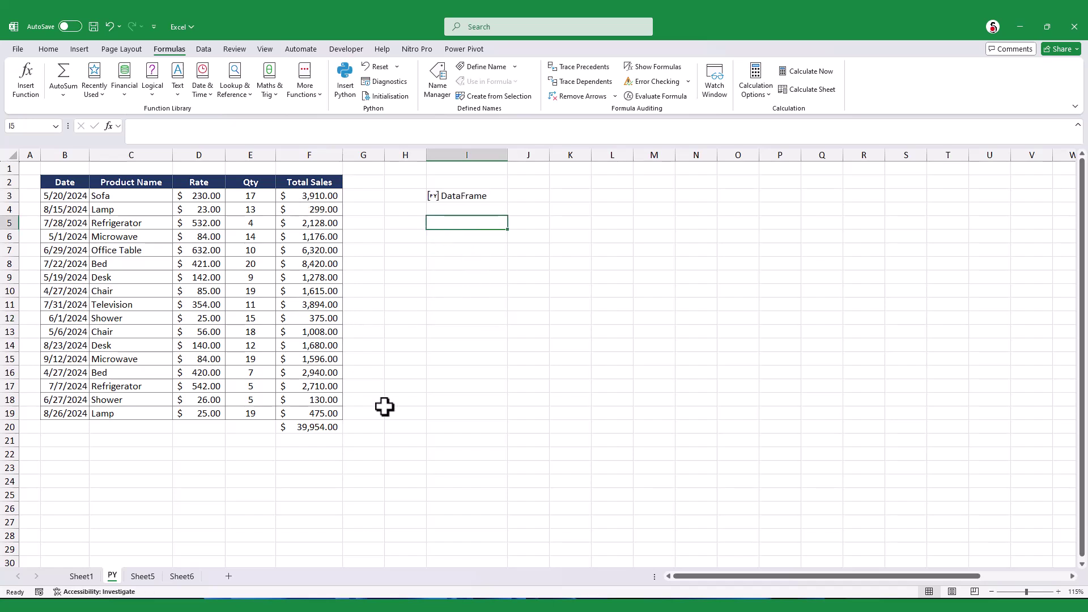
Step: In I5, sum the Total Sales column of Sales_Data with Python, giving 39954
text(=)
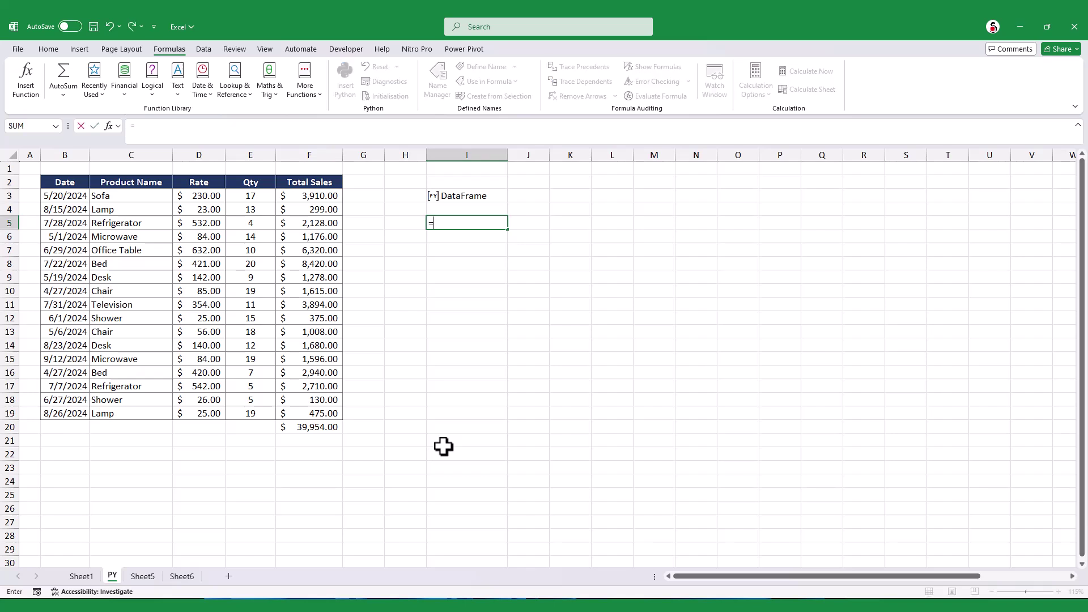
text(py)
key(Tab)
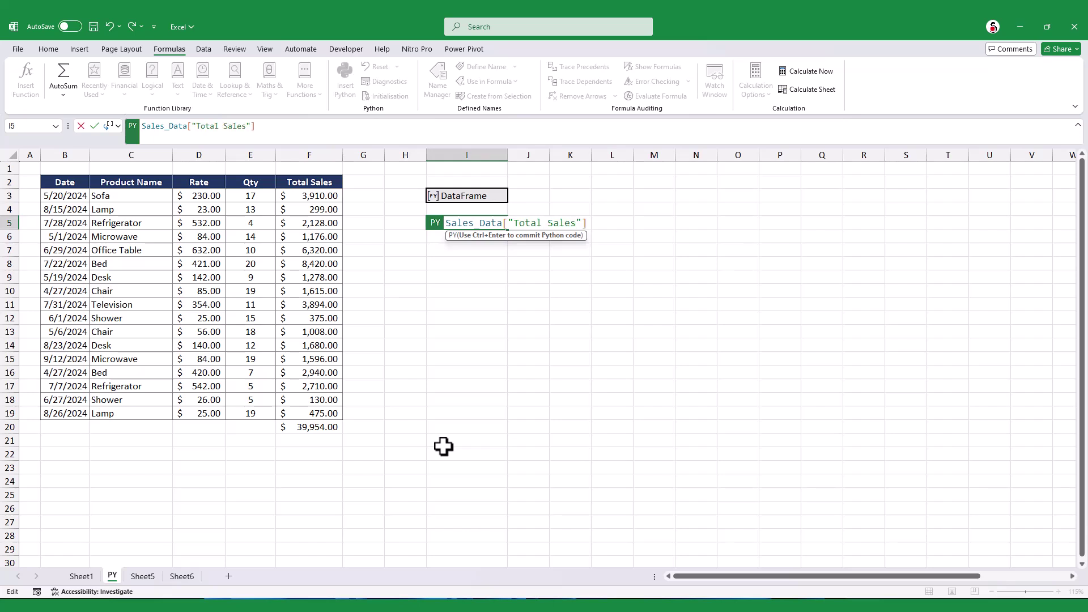
text(.sum())
key(ctrl+Return)
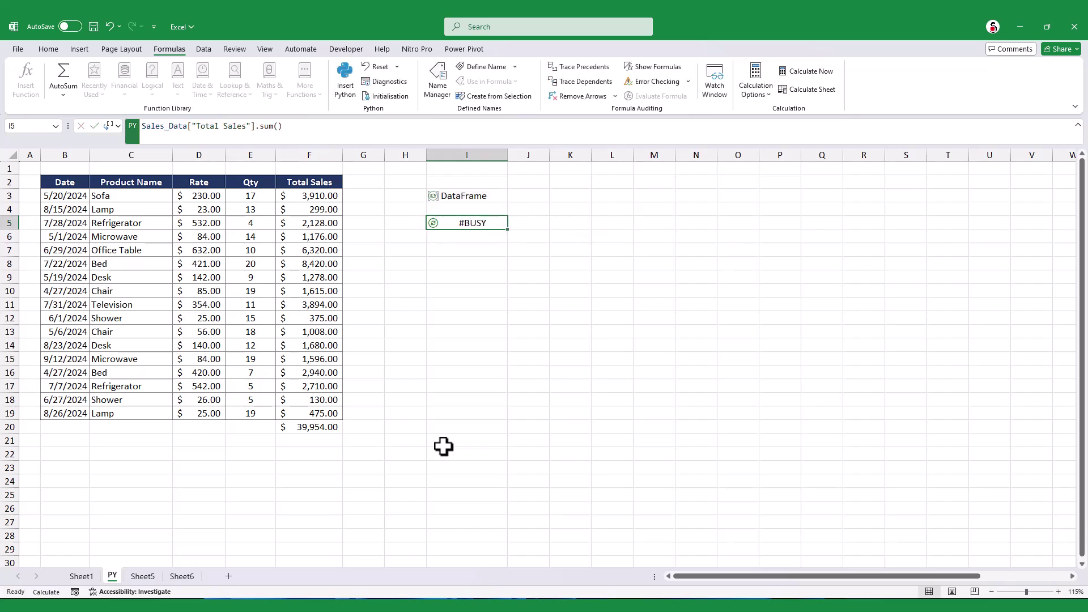
Step: In I8, average the Total Sales column with .mean(), giving 2350.235294
click(551, 345)
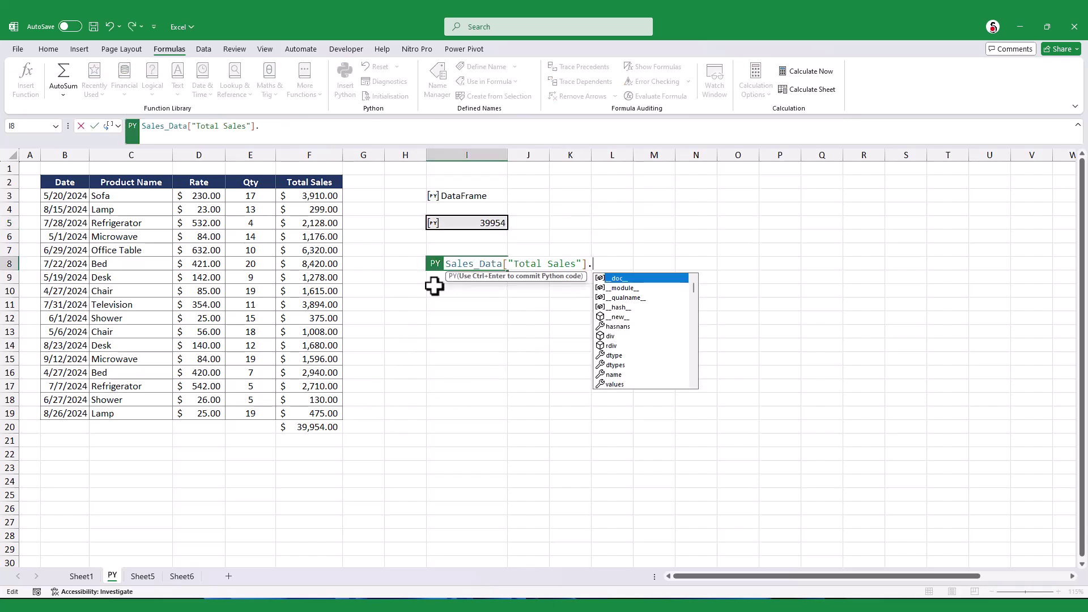
text(mean)
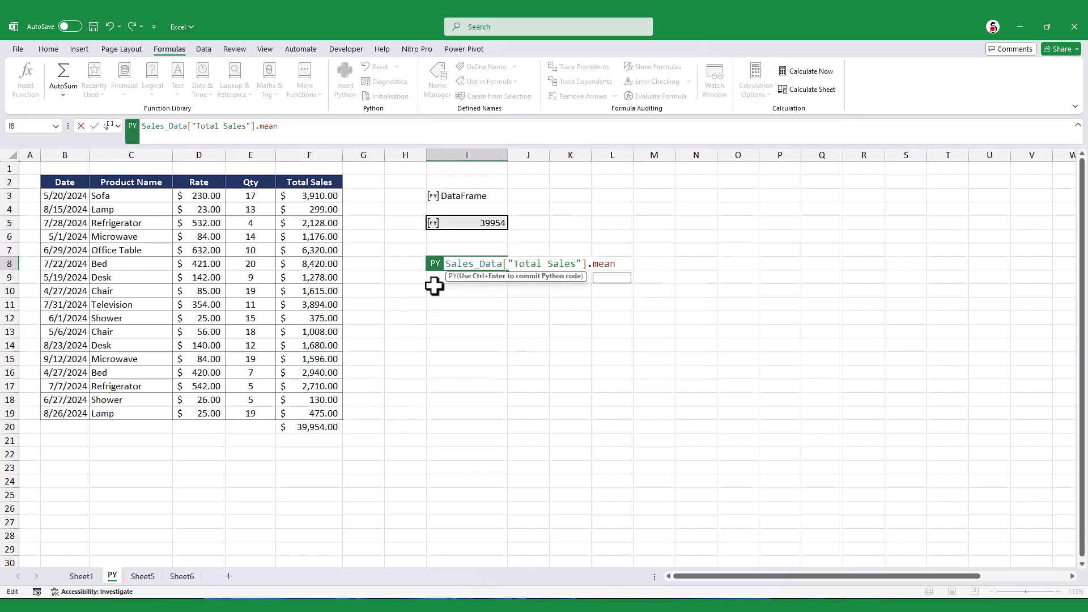
key(Escape)
text(())
key(ctrl+Return)
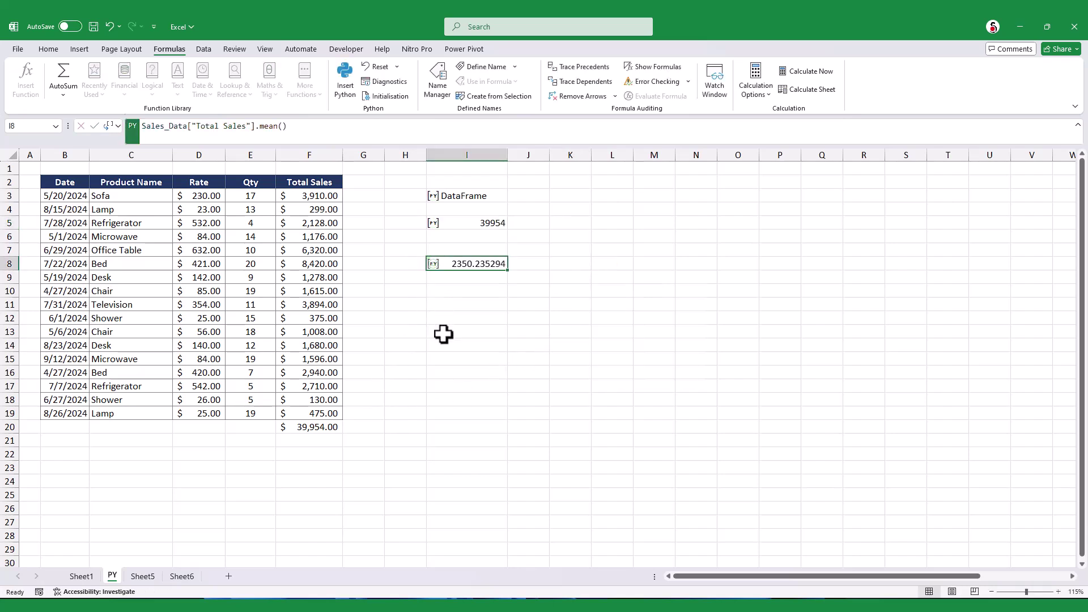
click(449, 333)
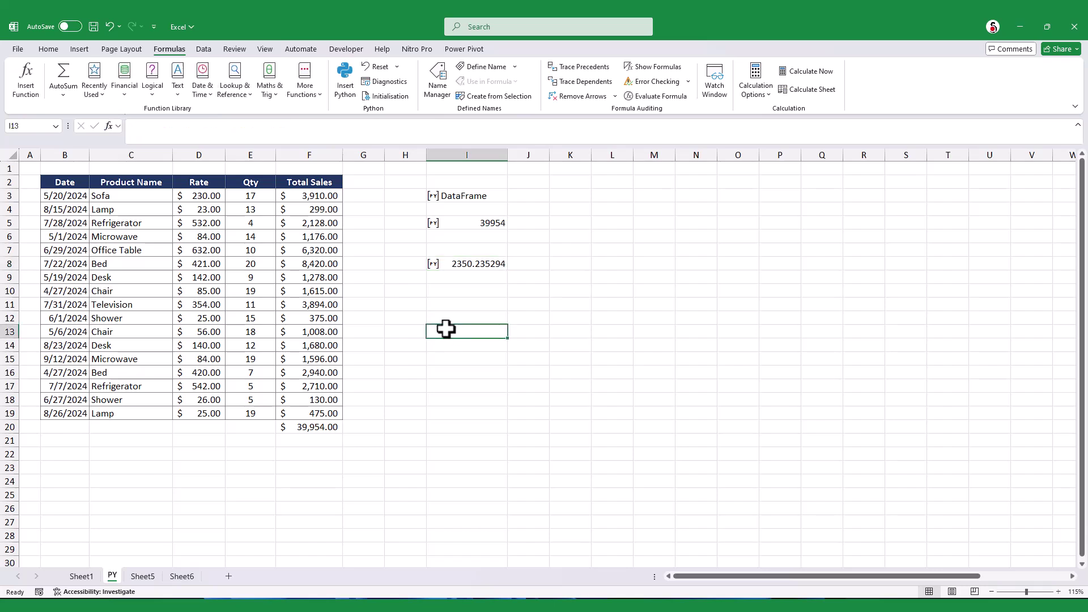
Step: Run Sales_Data.describe() in I11 and spill the statistics table as Excel values
click(447, 304)
key(ctrl+alt+shift+p)
text(Sales_Data.describe())
key(ctrl+Return)
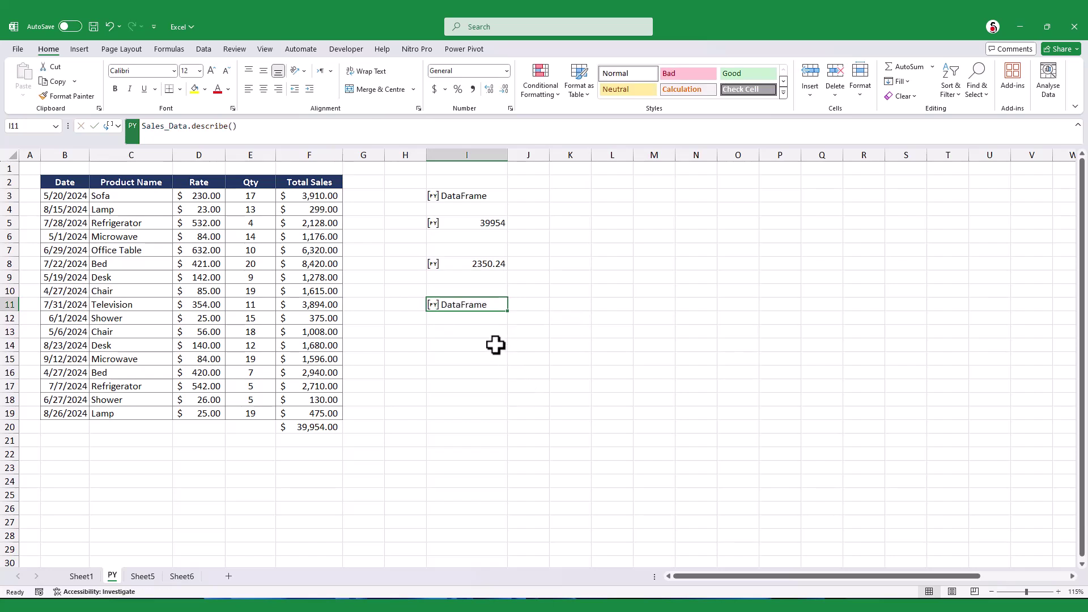
click(434, 305)
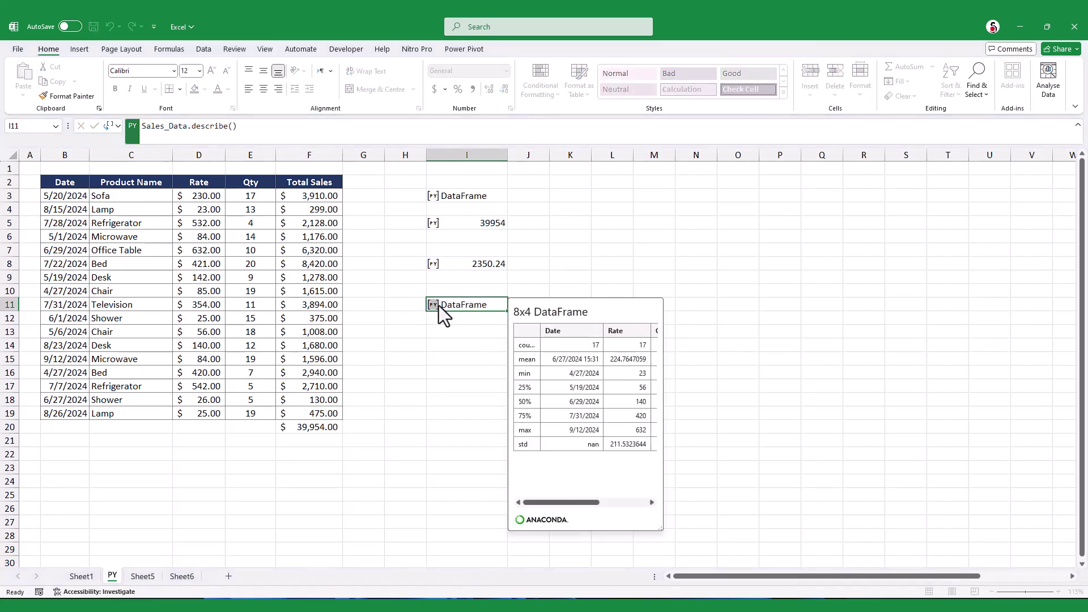
drag(660, 530, 753, 526)
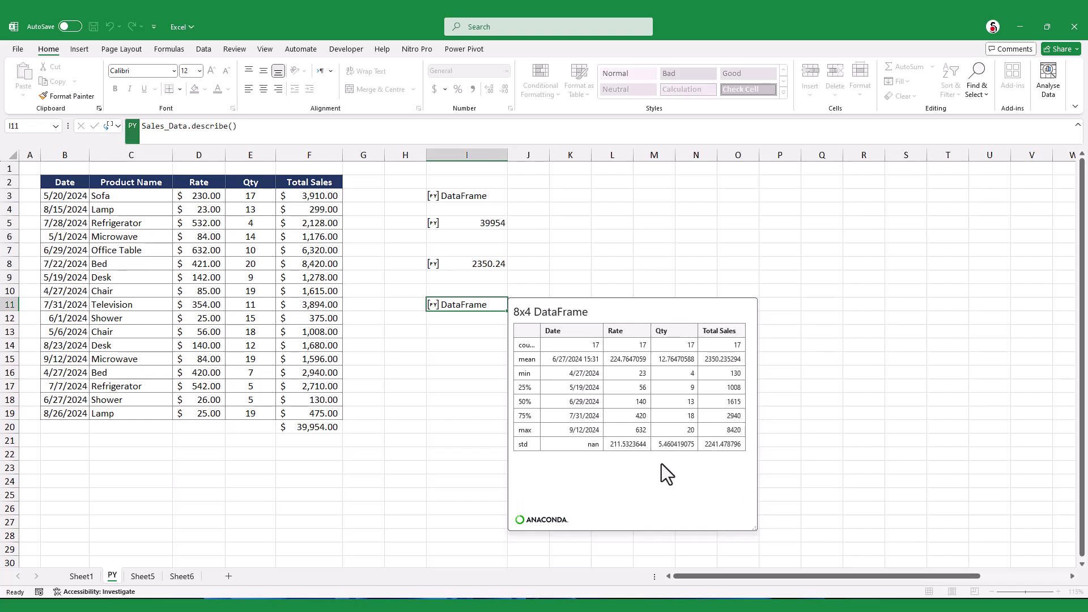
key(ctrl+alt+shift+m)
click(456, 317)
Step: Narrow I11's statistics to the Total Sales column with Sales_Data["Total Sales"].describe()
click(452, 304)
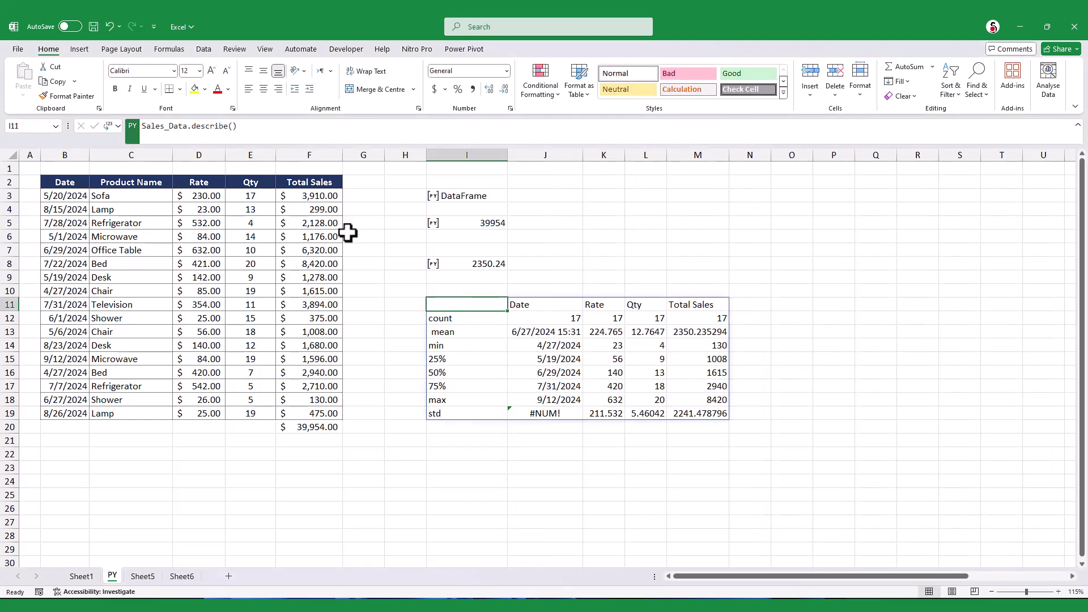
click(192, 127)
text(["Total Sales"].)
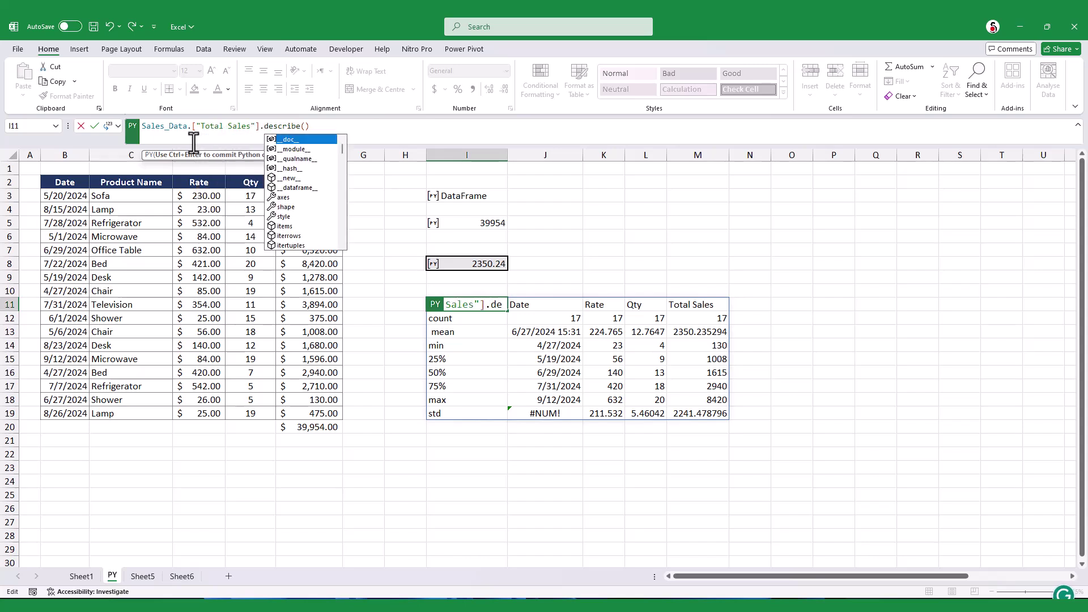
click(194, 143)
key(BackSpace)
key(ctrl+Return)
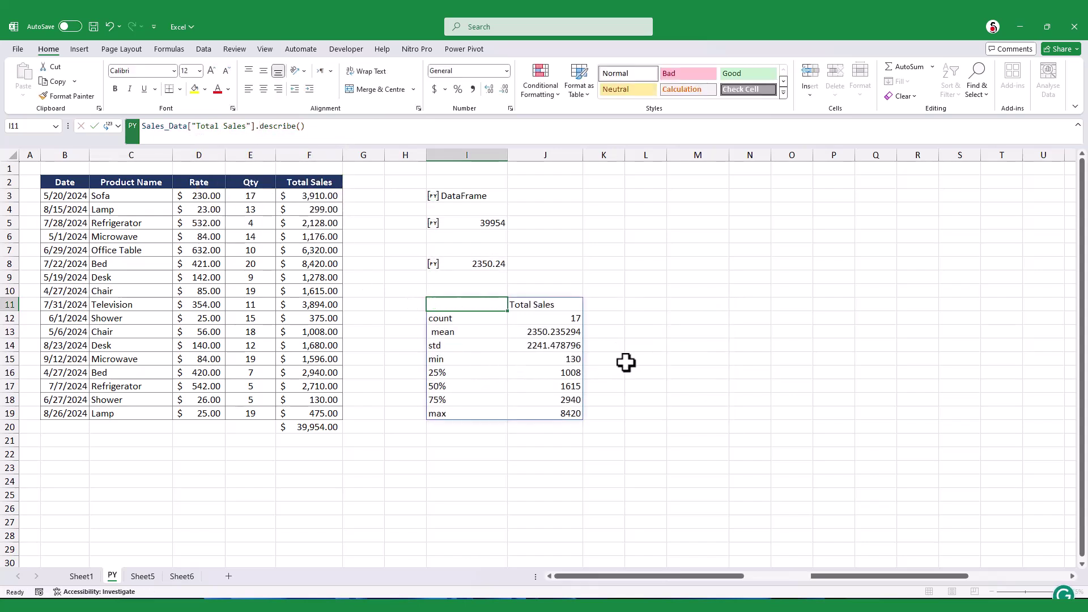
click(629, 361)
click(462, 321)
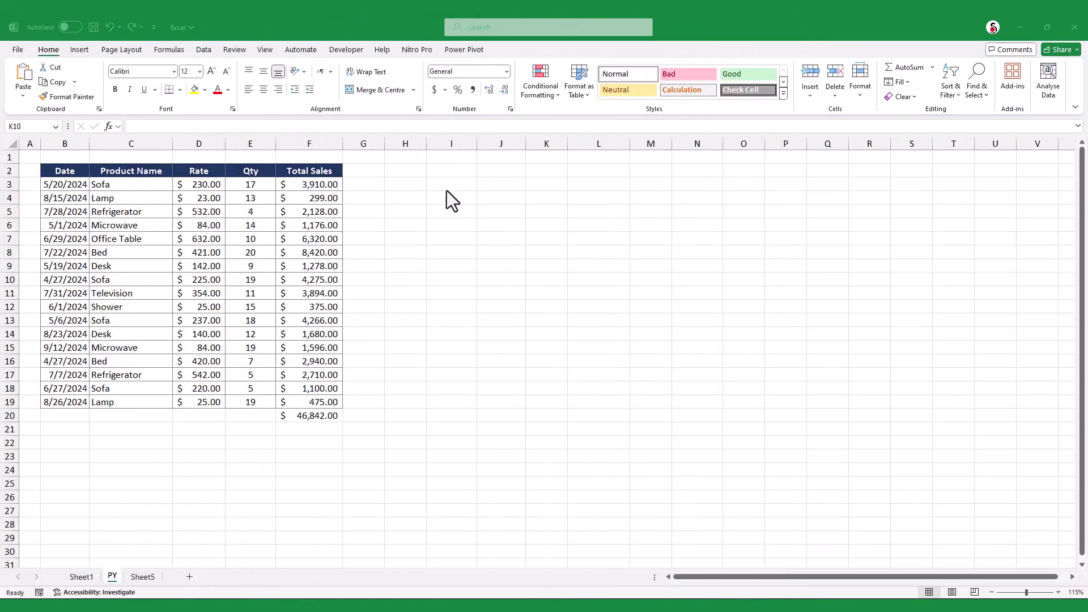
Step: Define Sales_Data = xl("B2:F19", headers=True) as a Python cell in I3
click(447, 190)
text(=py)
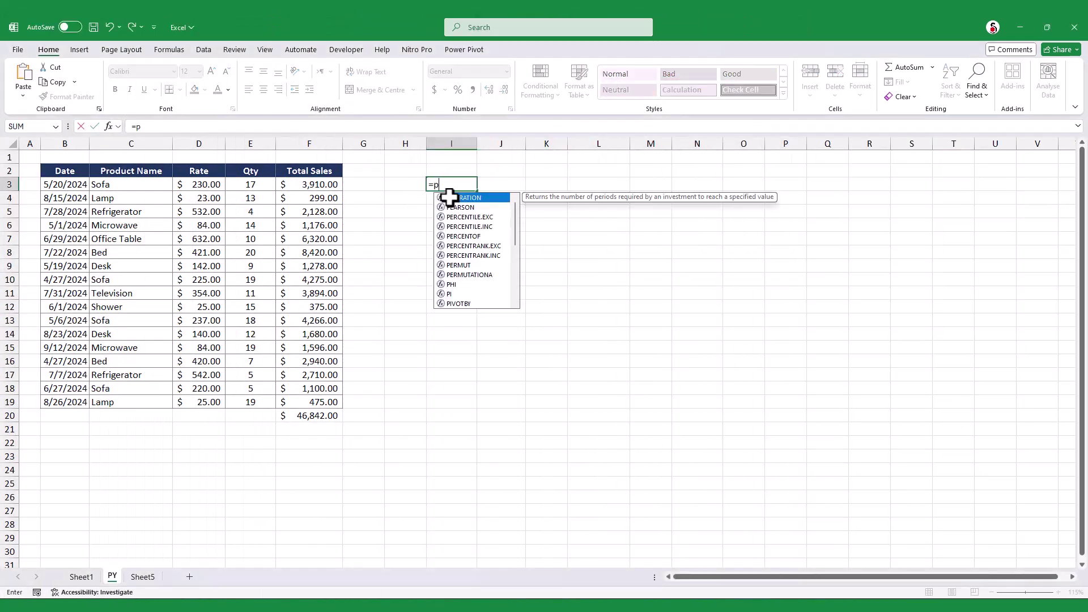
key(Tab)
drag(65, 171, 305, 402)
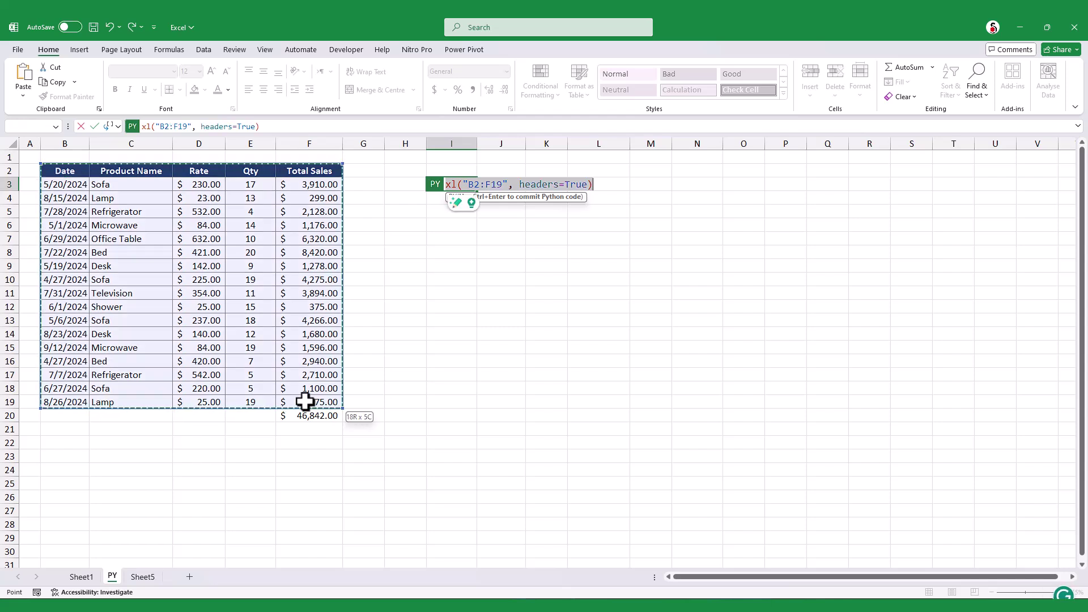
click(142, 126)
text(Sales_Data)
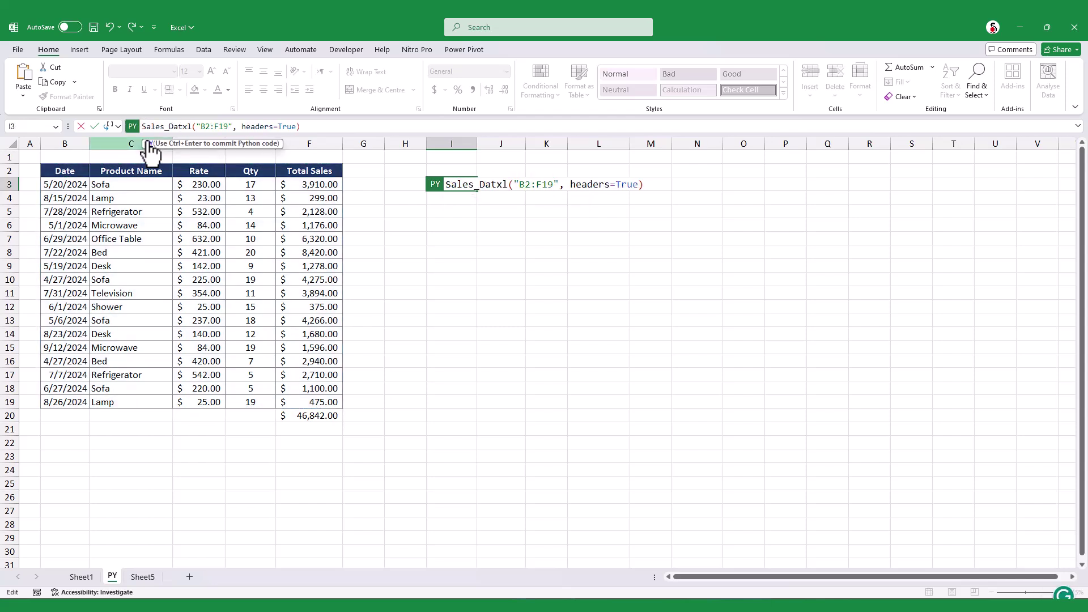
key(ctrl+Return)
Step: In I5, test Product Name == "Sofa" and spill the TRUE/FALSE results as values
key(Down)
key(Down)
text(=py)
key(Tab)
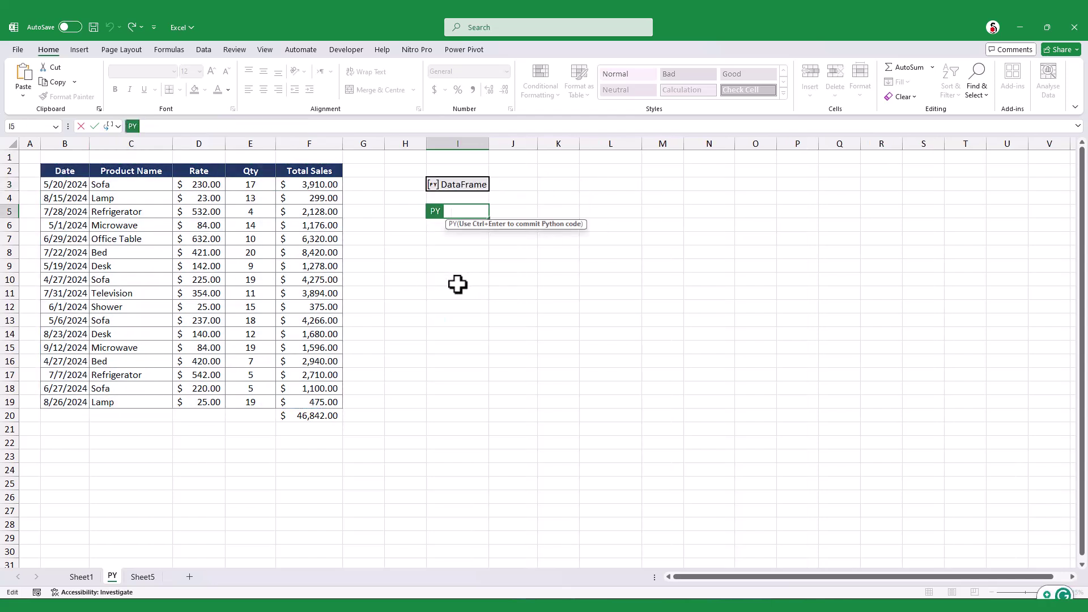
text(Sales_Data["Product Name"]=="Sofa)
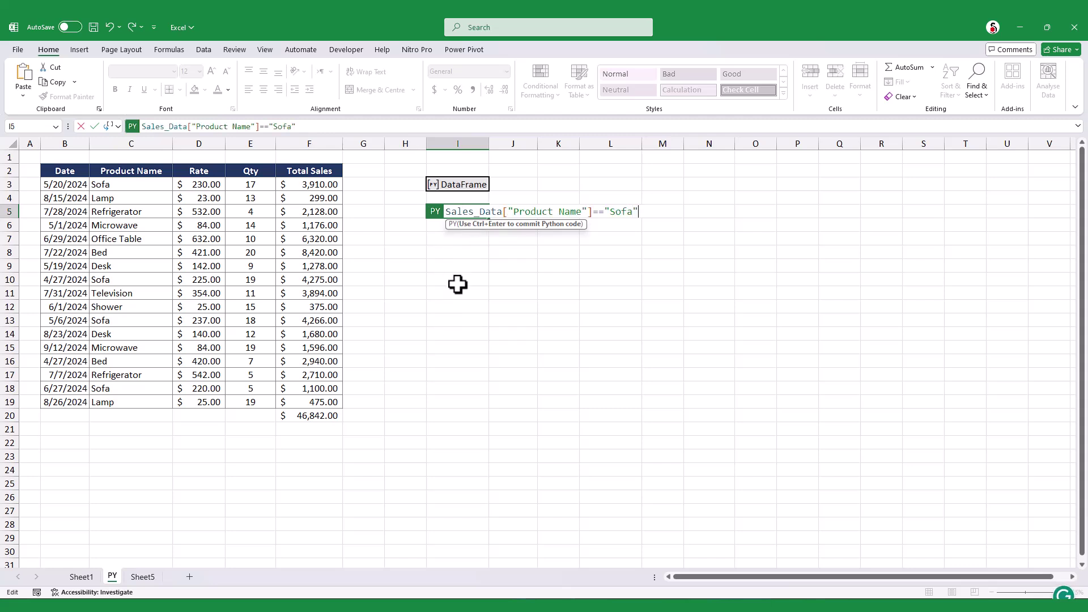
key(ctrl+Return)
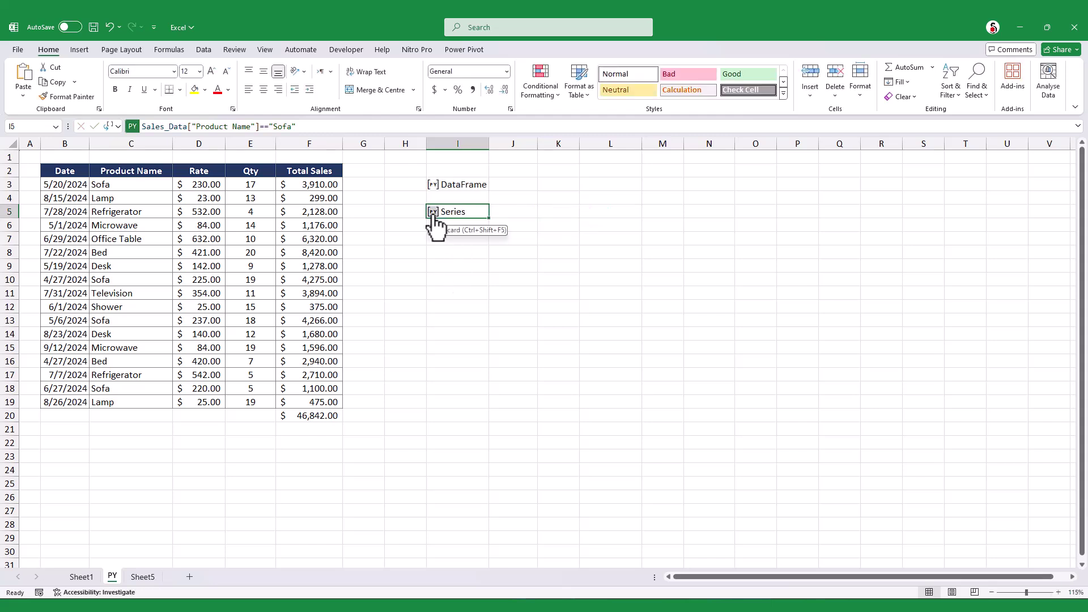
right_click(435, 214)
key(Escape)
key(ctrl+alt+shift+m)
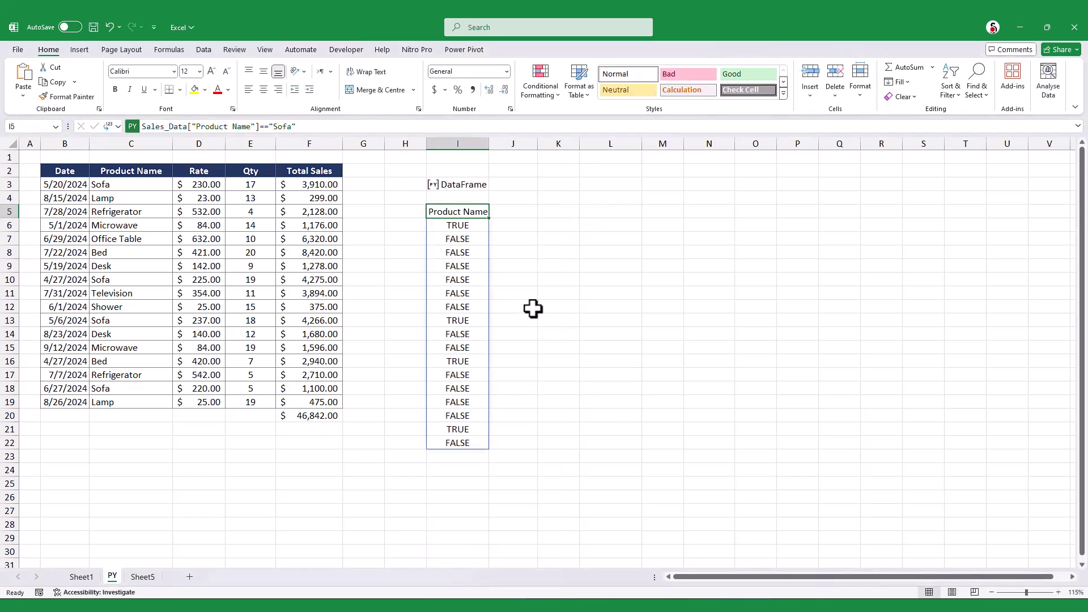
click(532, 309)
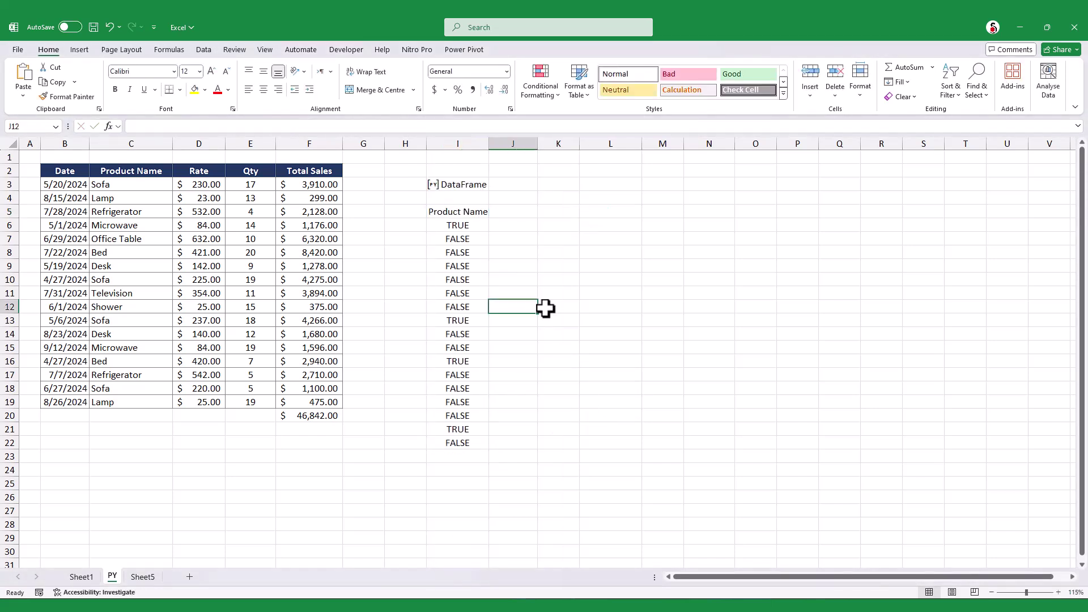
Step: Wrap the I5 test as Sales_Data[...] so only the four Sofa rows are listed
click(454, 214)
click(145, 125)
text(Sales_Data["Product Name"]=="Sofa)
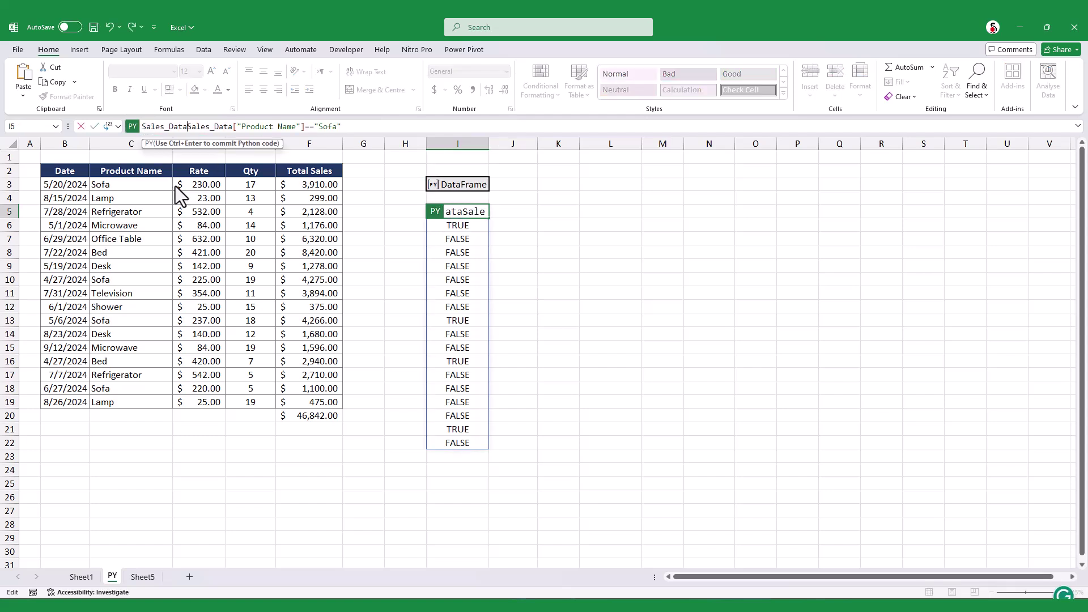
click(361, 126)
key(ctrl+Return)
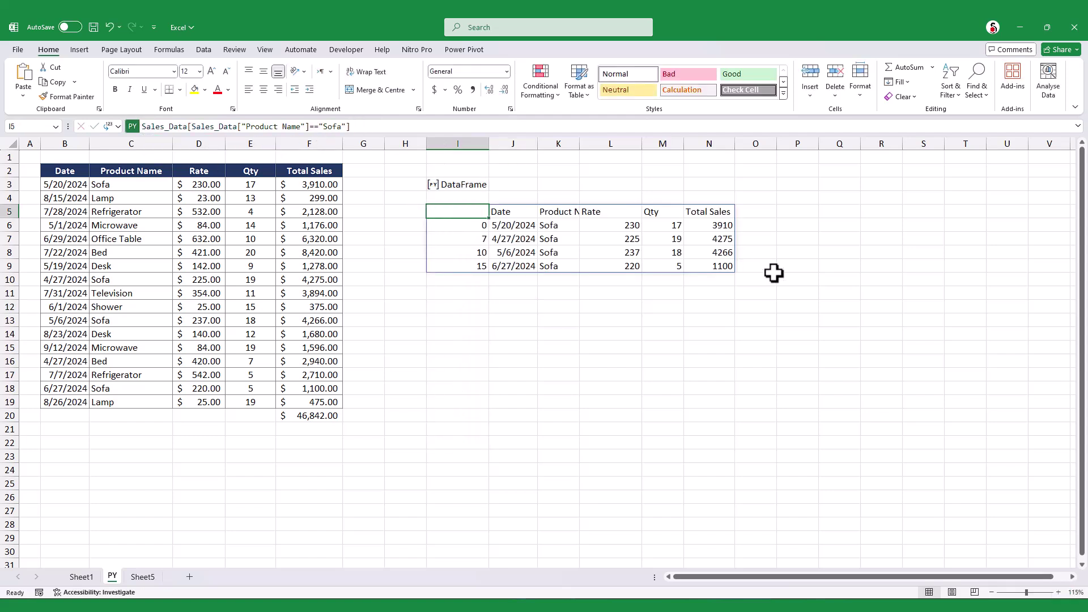
Step: Widen column K, then spill Sales_Data.groupby("Product Name")["Total Sales"].sum() from I6 as values
drag(581, 146, 603, 146)
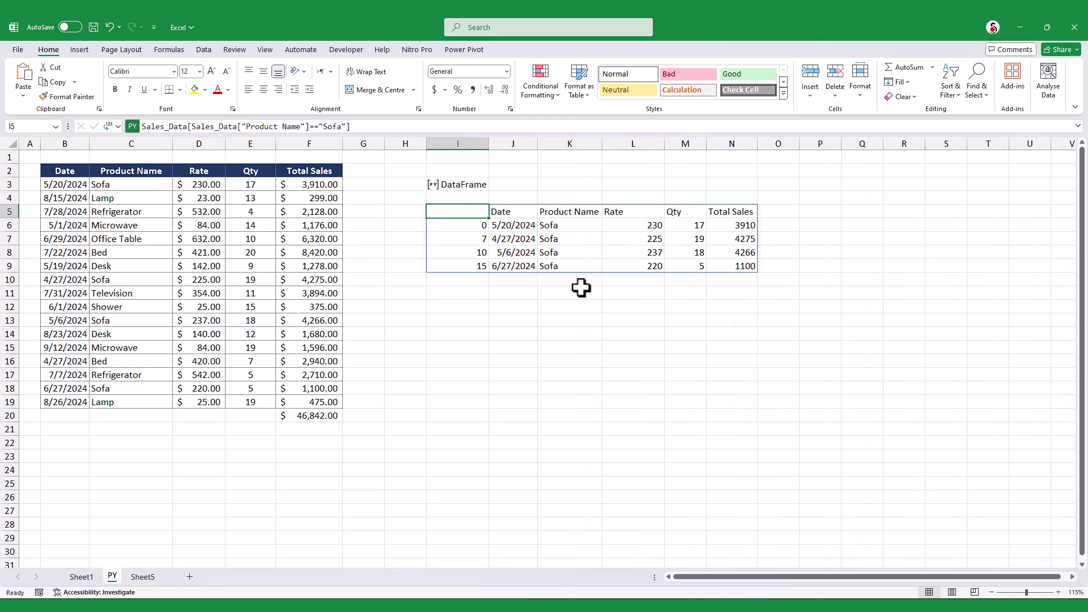
click(458, 230)
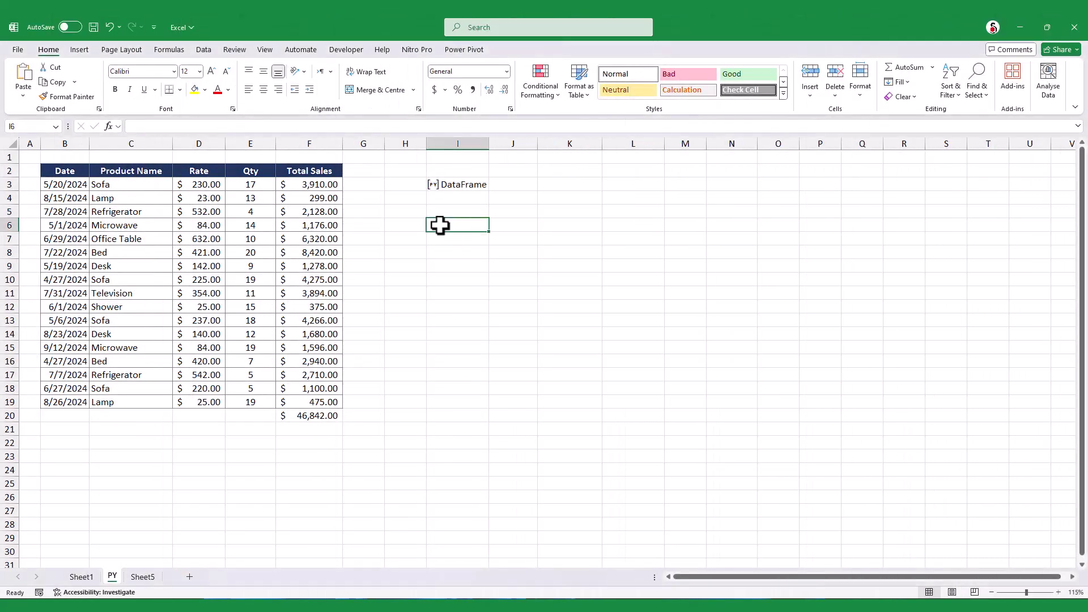
key(ctrl+alt+shift+p)
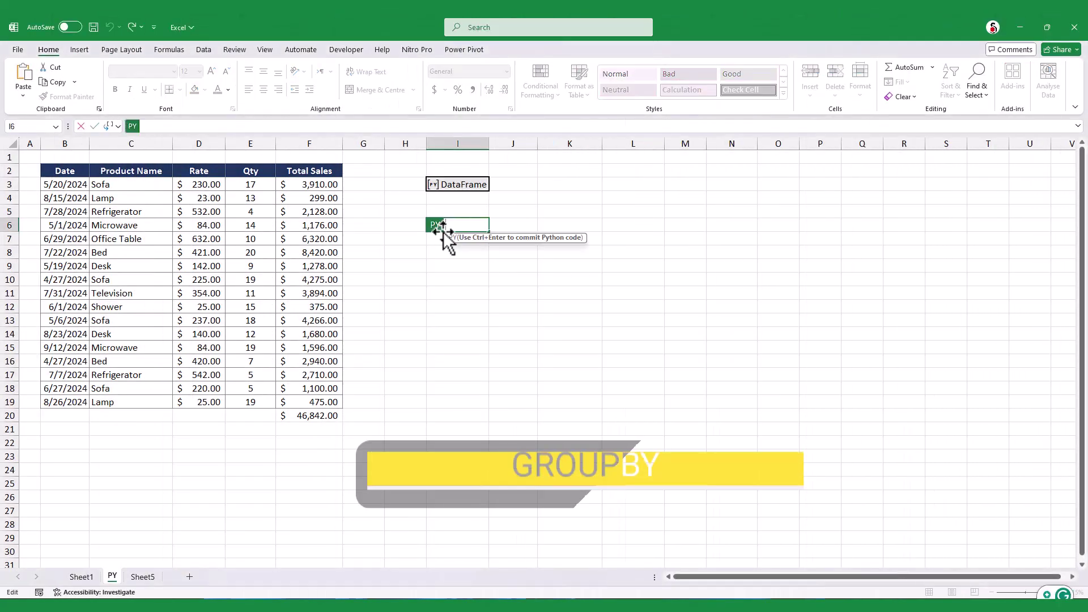
text(Sales_Data)
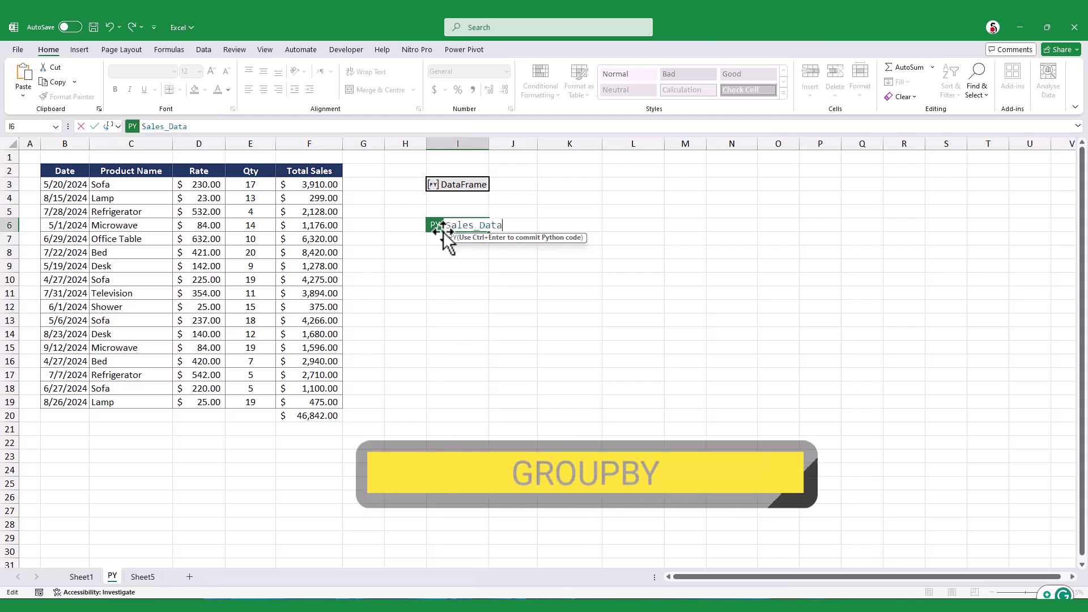
text(.groupby("Product Name)
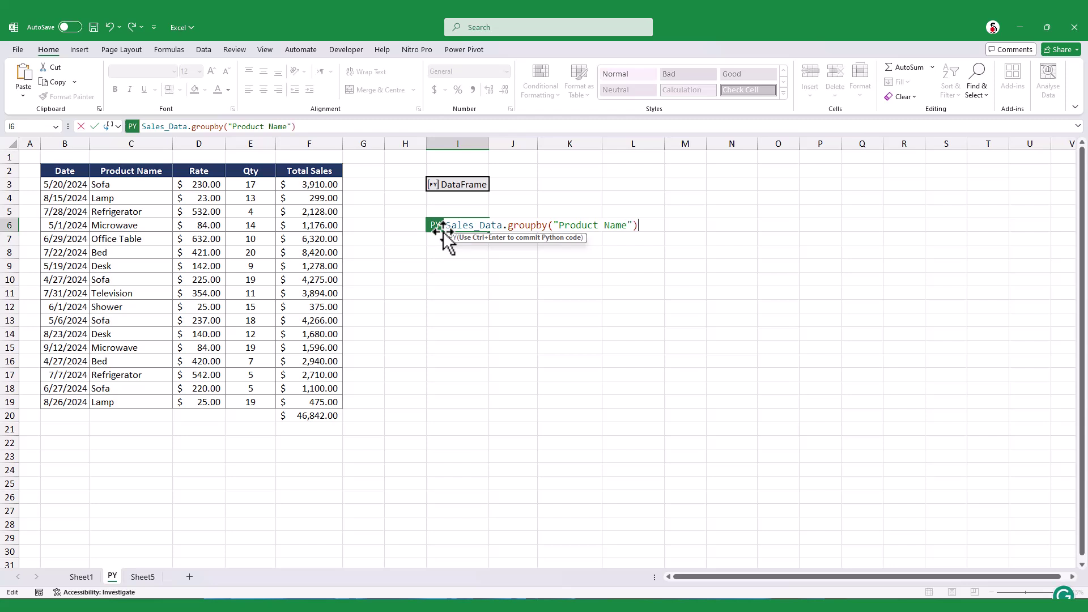
text(sum()
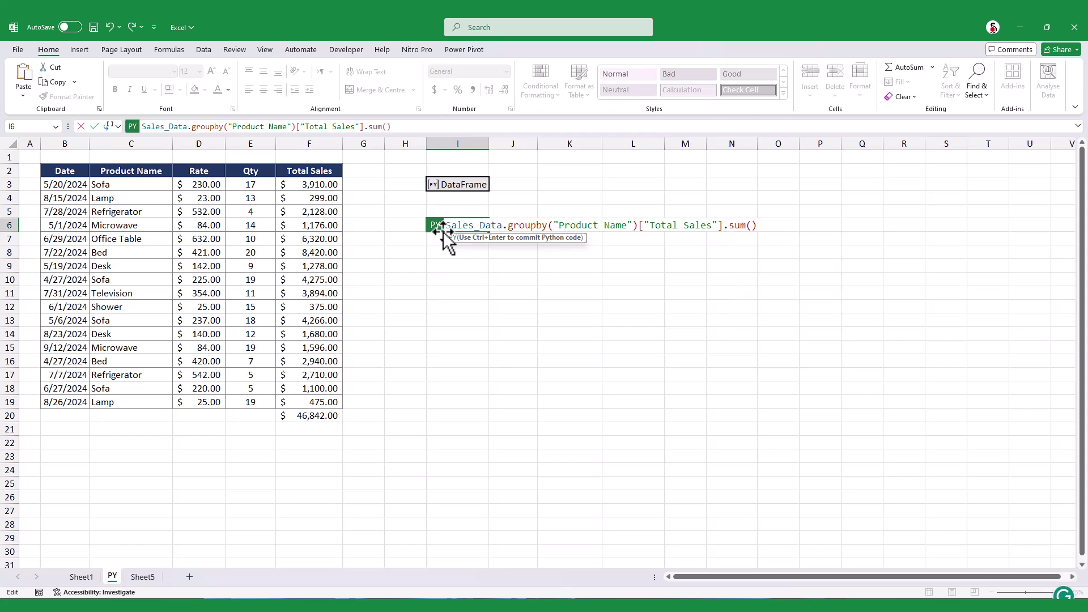
key(ctrl+Return)
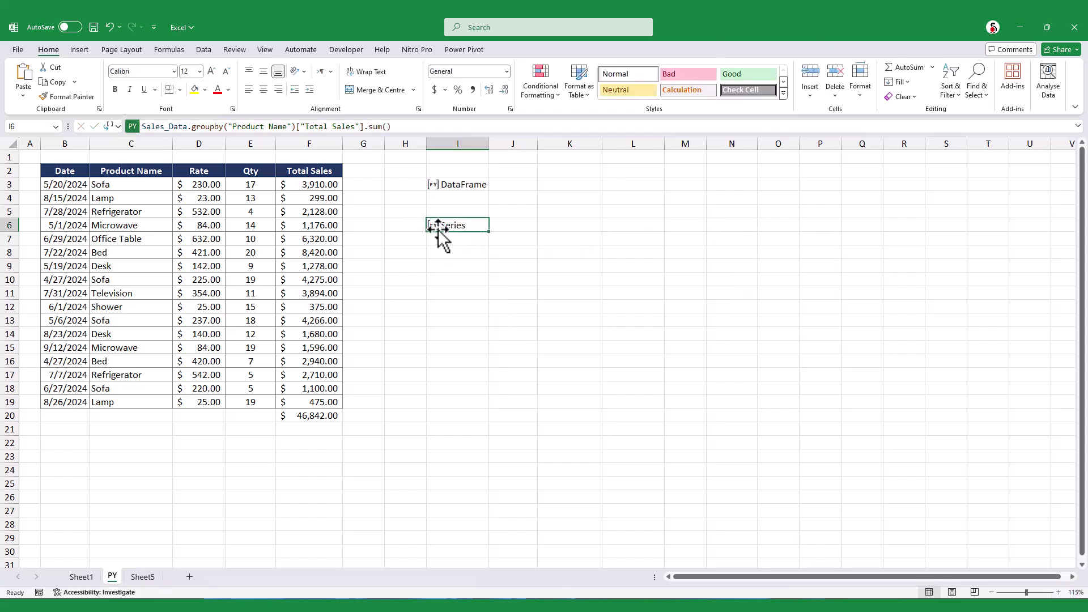
click(433, 226)
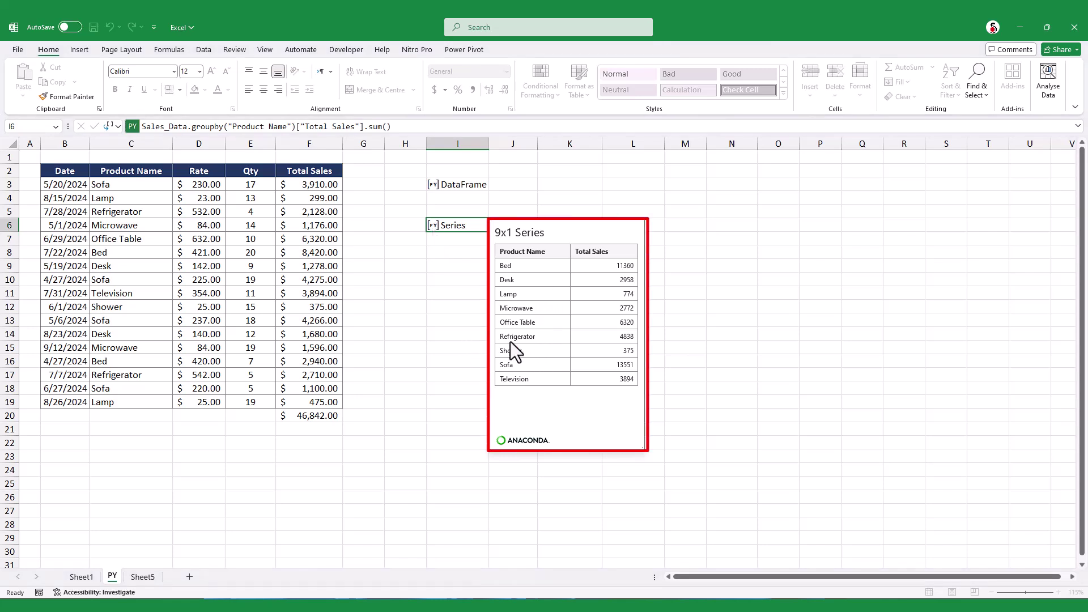
right_click(446, 228)
click(488, 372)
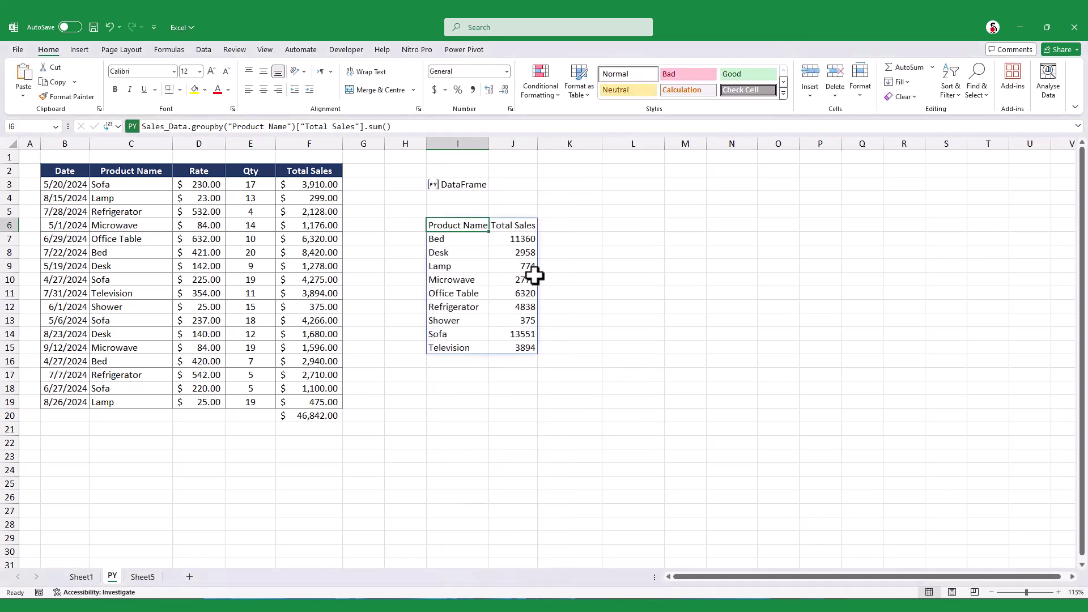
click(310, 309)
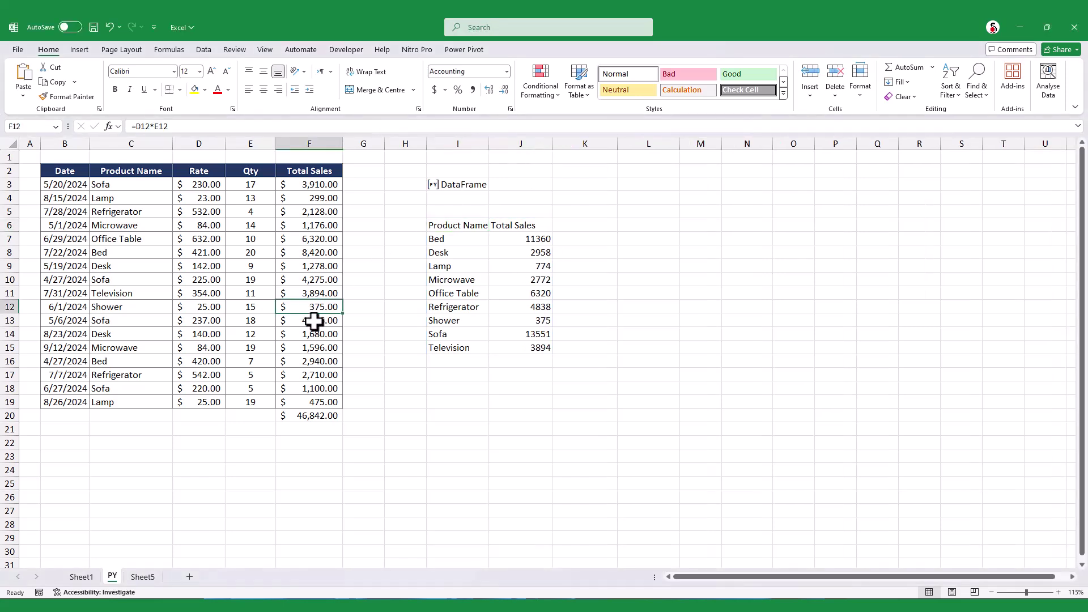
Step: Change the Shower total in F12 to 1375
text(1375)
key(Return)
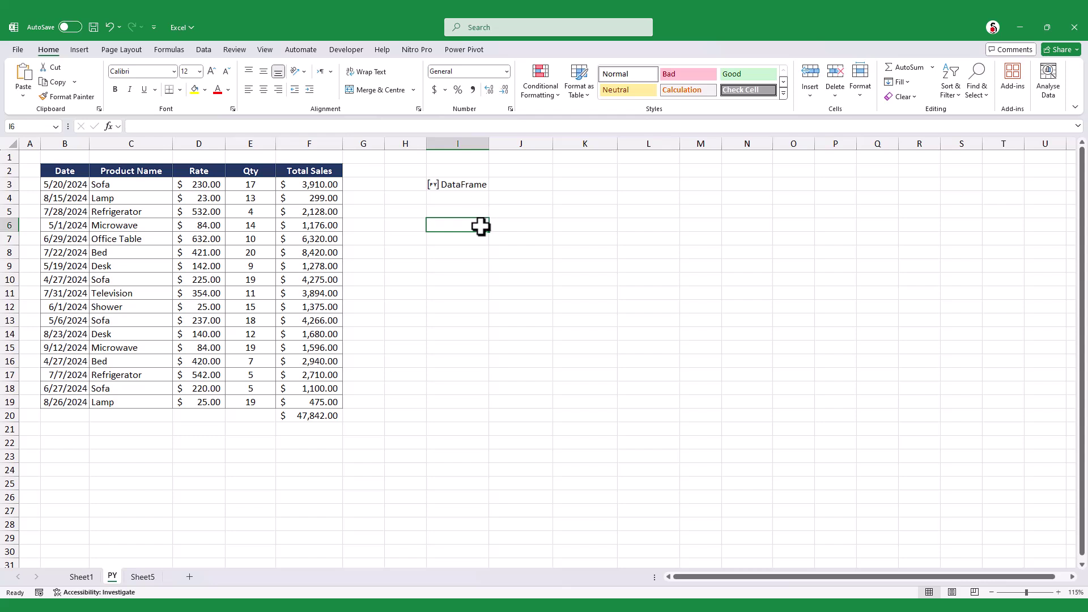
Step: Make I6 a Python cell and run sns.barplot of Total Sales by Date from Sales_Data in blue
text(=py)
key(Tab)
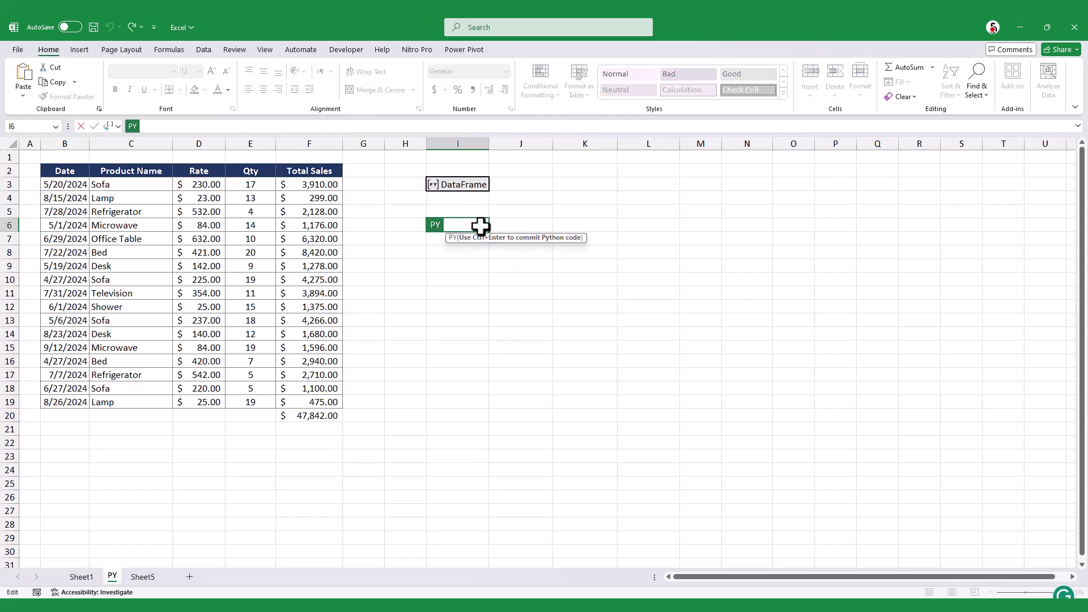
drag(231, 136, 230, 150)
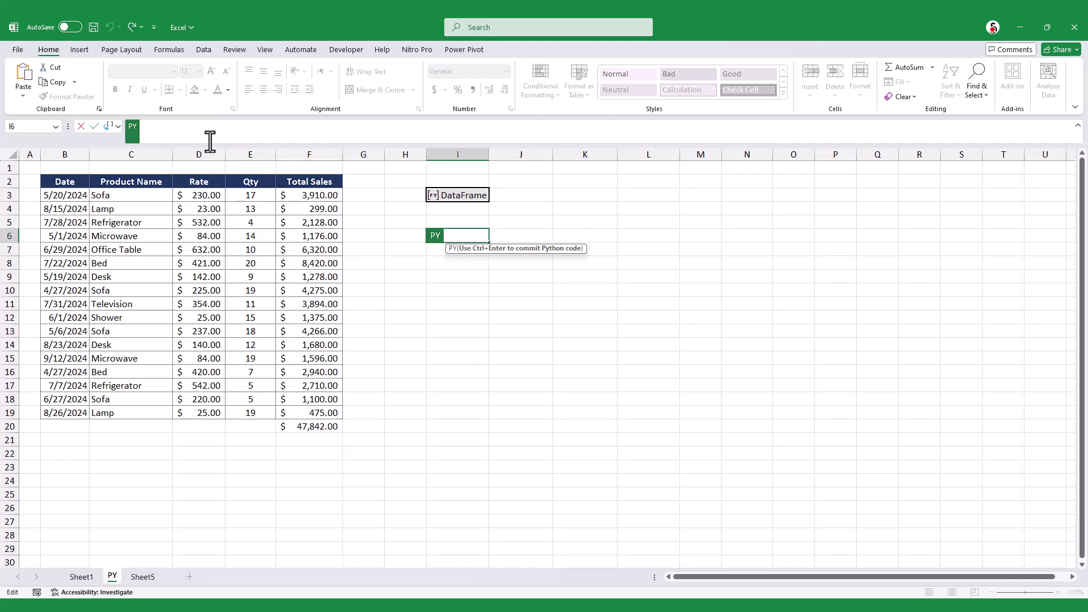
click(209, 136)
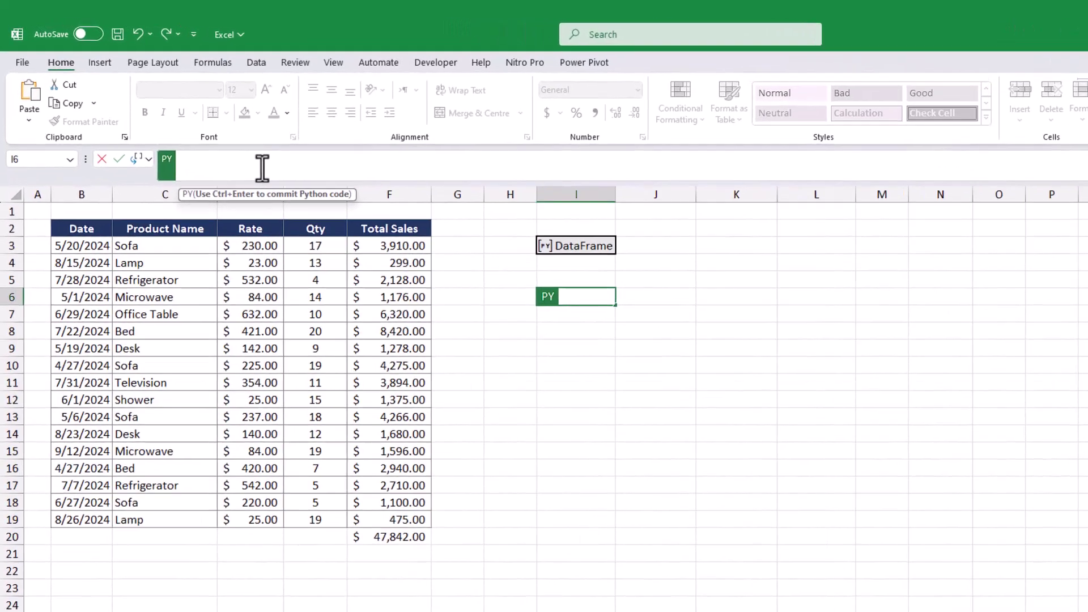
text(sns)
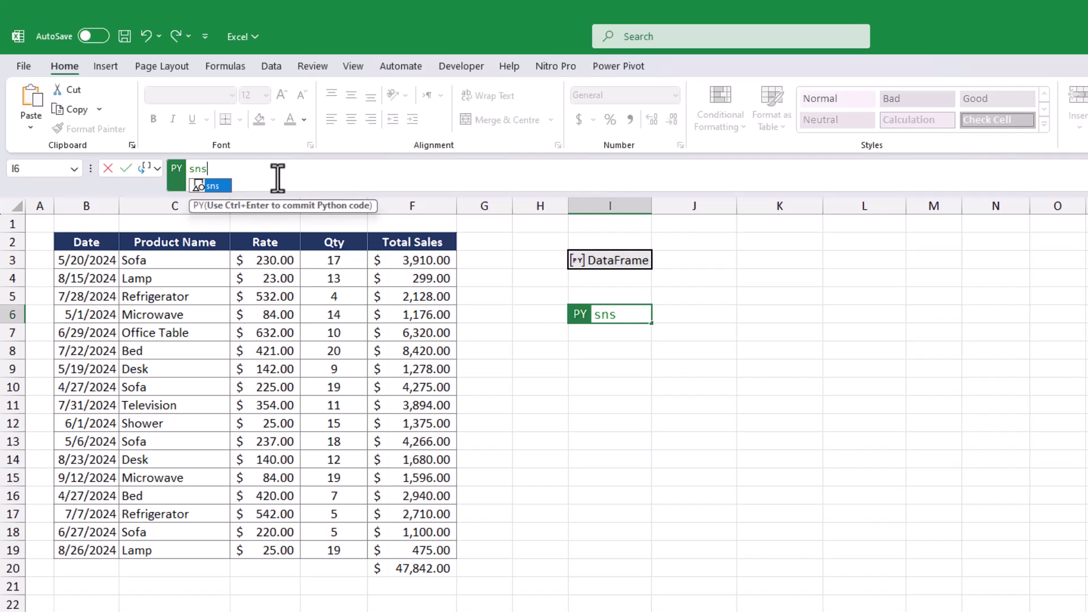
text(.)
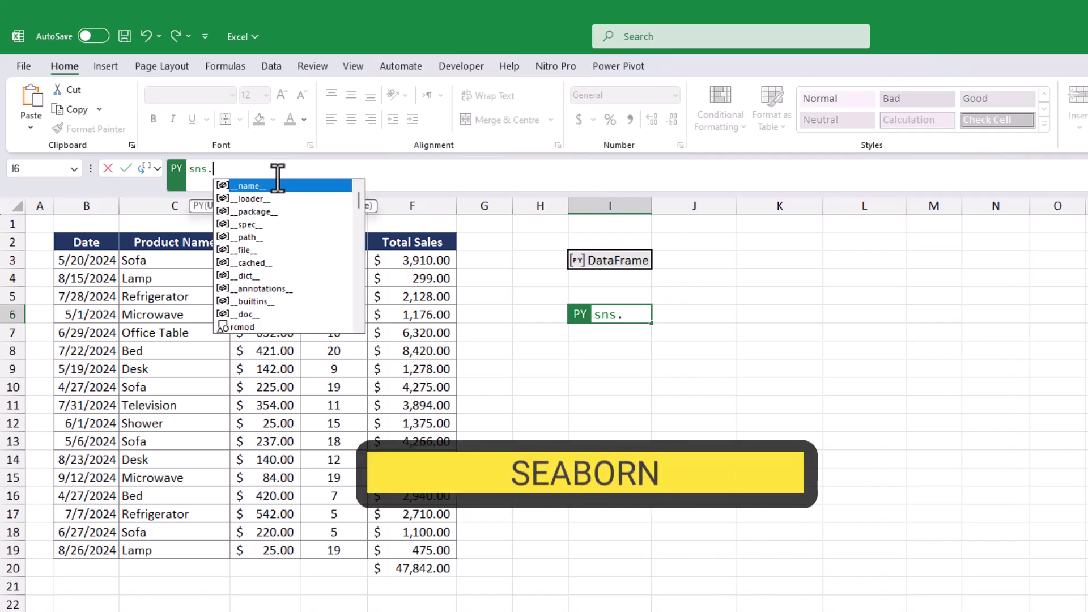
text(barplot)
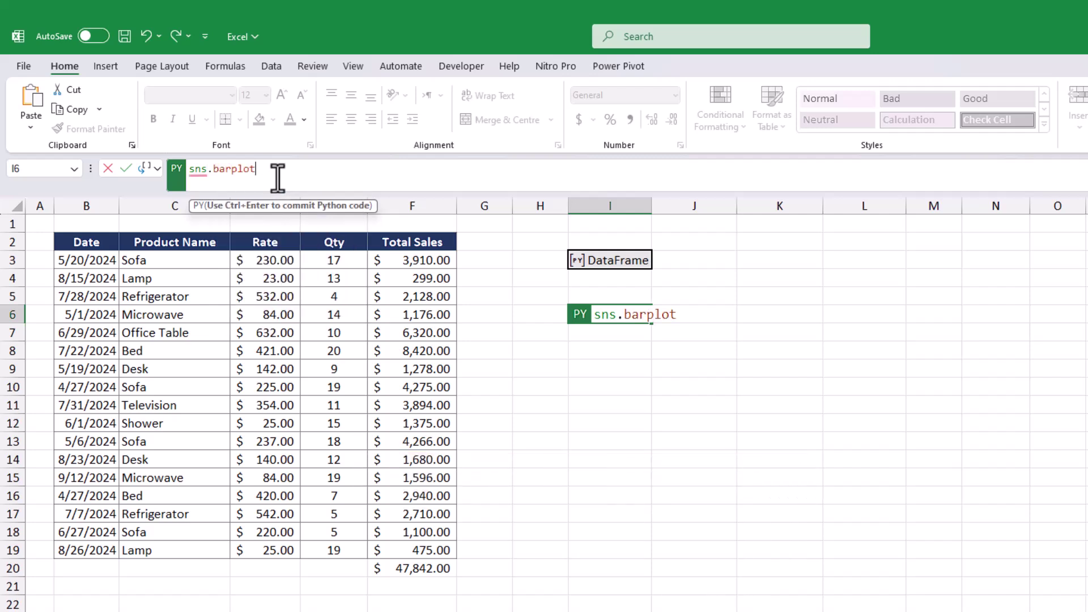
text((x="Date",y="Total Sales)
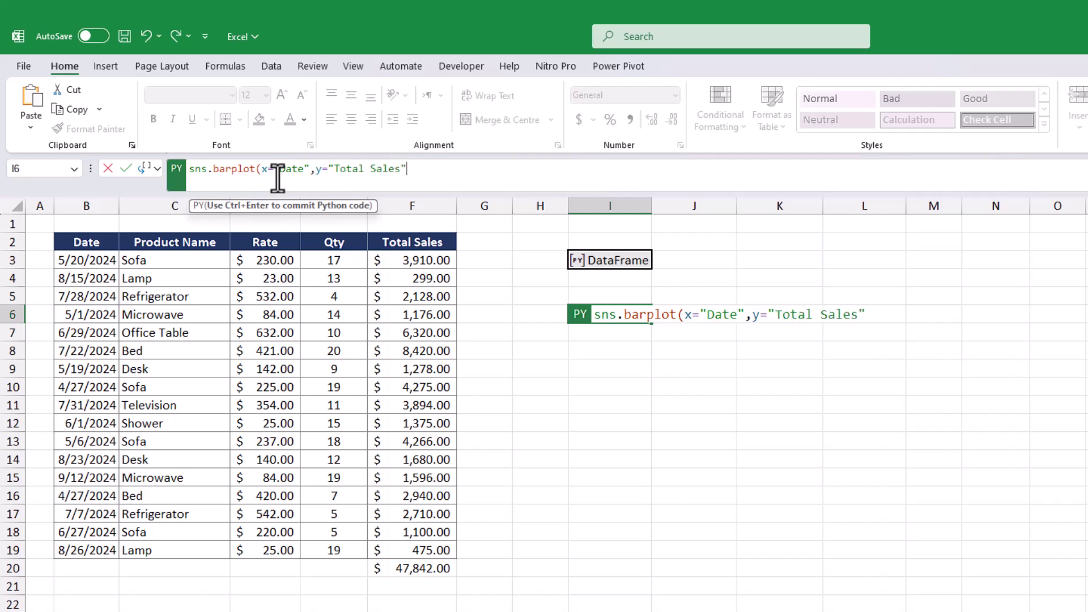
text(",data=Sales_Data)
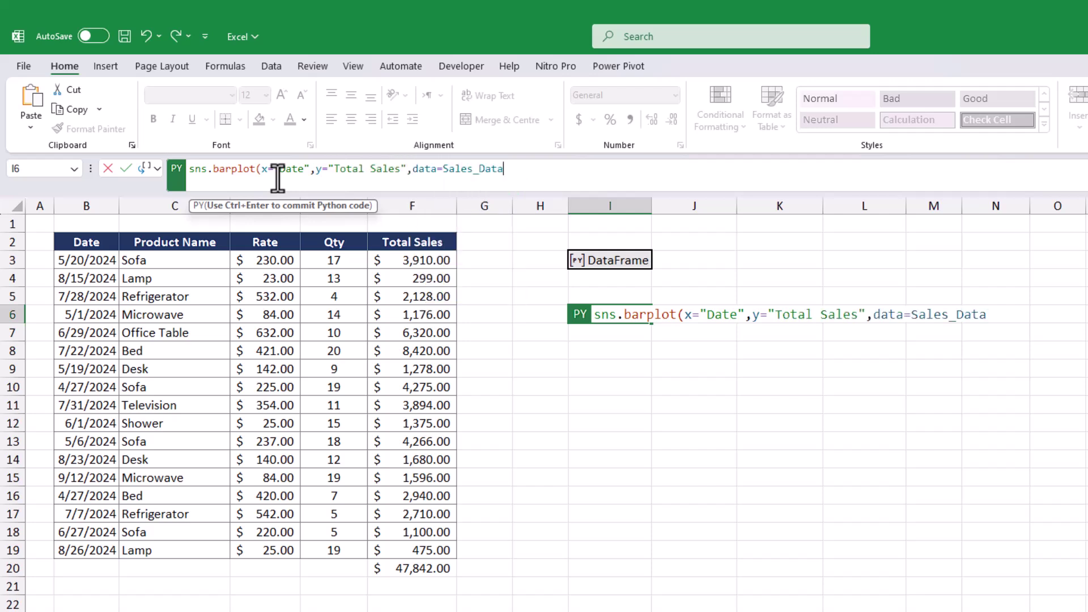
text(,label)
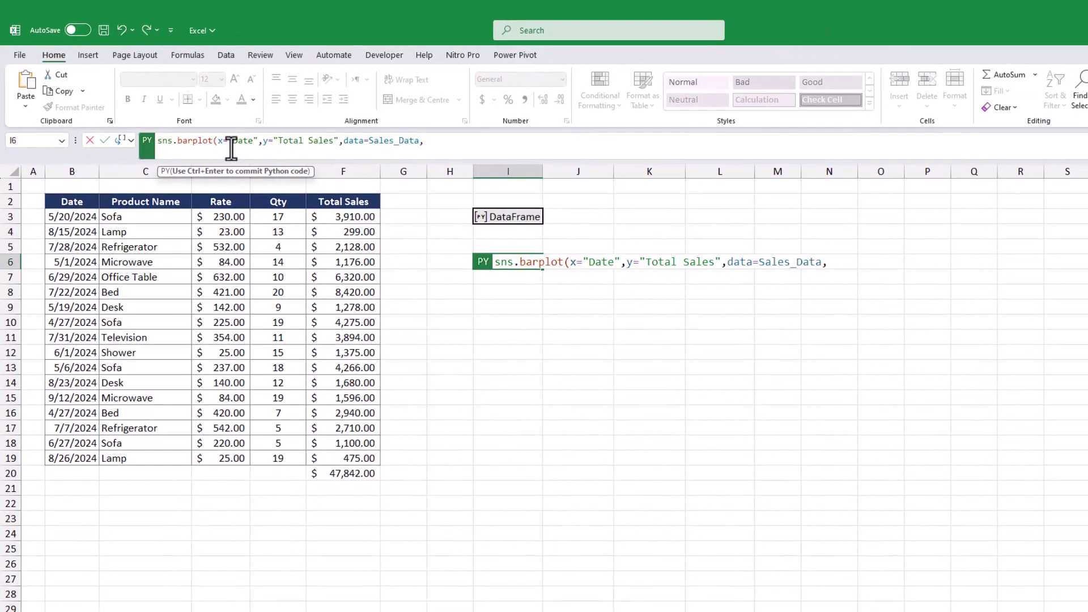
text(="Total Sales",color=")
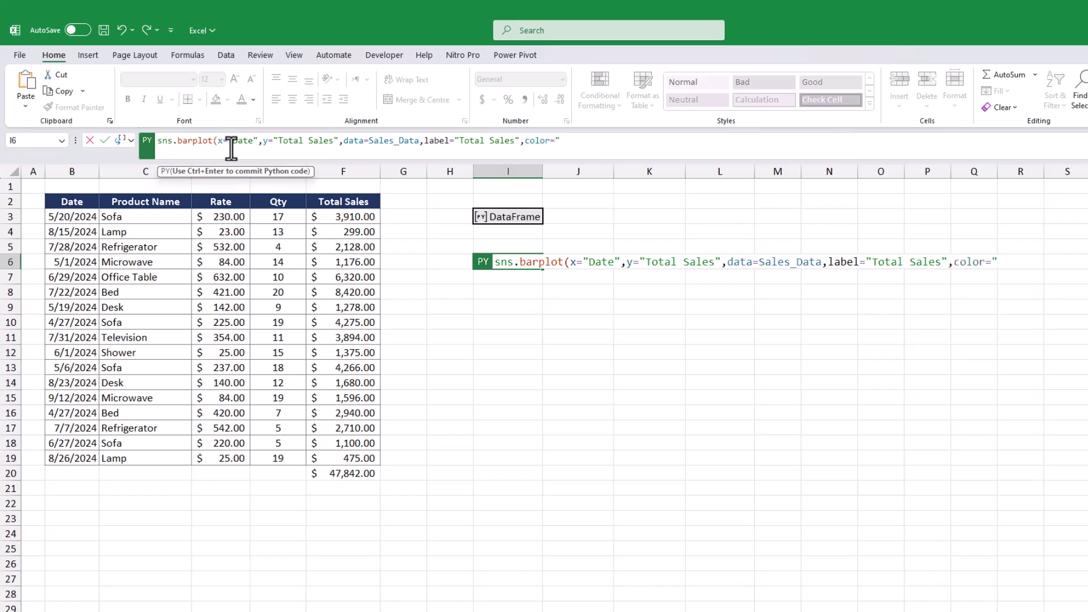
text(b"))
key(ctrl+Return)
Step: Place the bar chart result from I6 over the sheet as a referenced picture
right_click(482, 265)
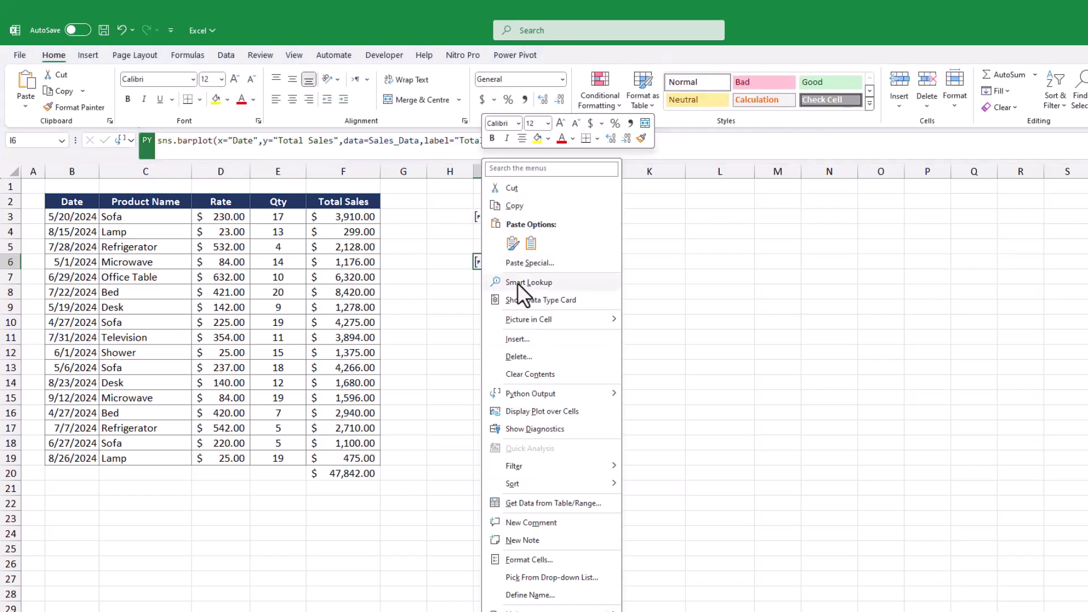
mouse_move(545, 319)
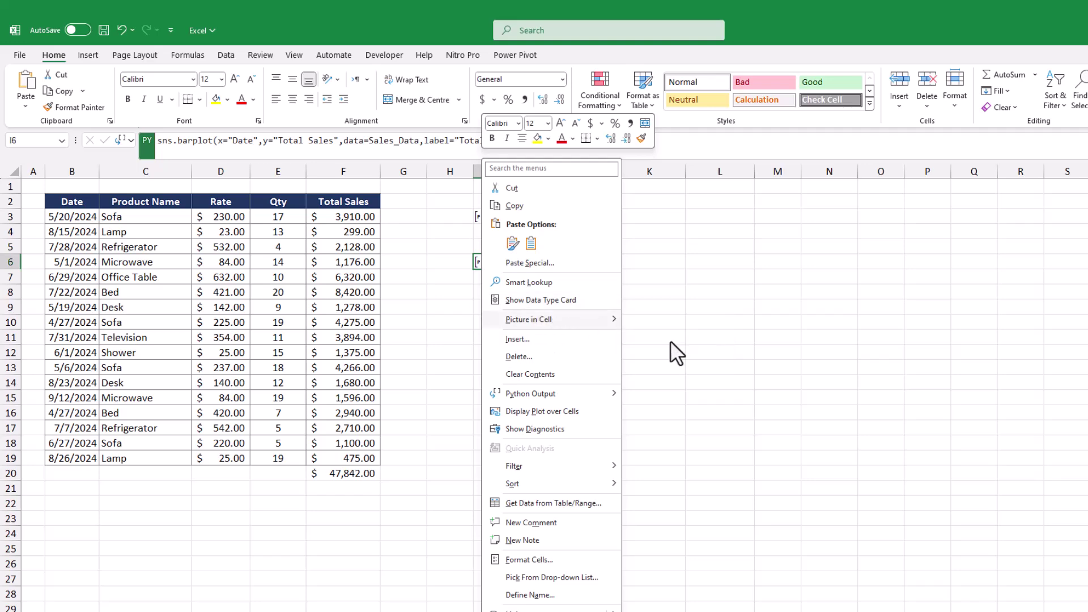
click(665, 338)
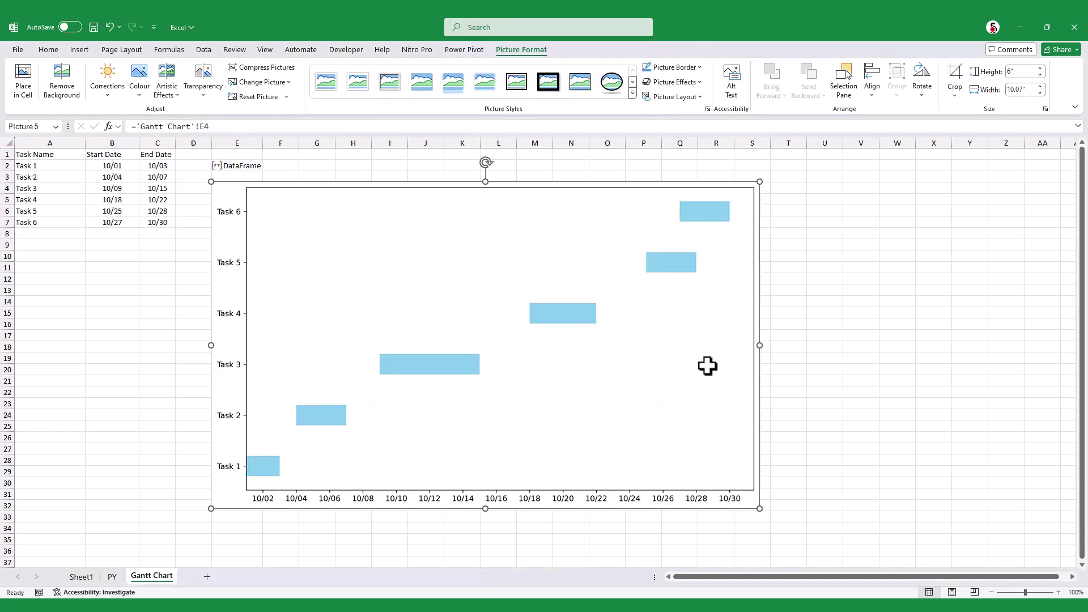
Step: Bring up the Gantt Chart sheet, where E2 loads A1:C7 as the task_list DataFrame
click(797, 347)
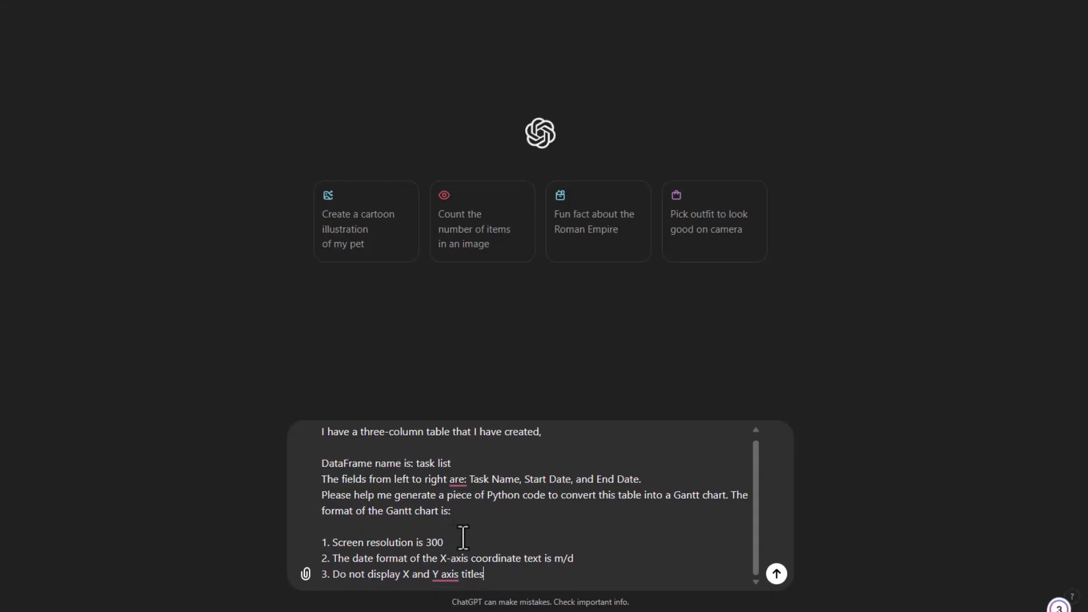
Step: Send the task_list Gantt chart prompt to ChatGPT and copy the generated Python code
scroll(463, 536, up, 1)
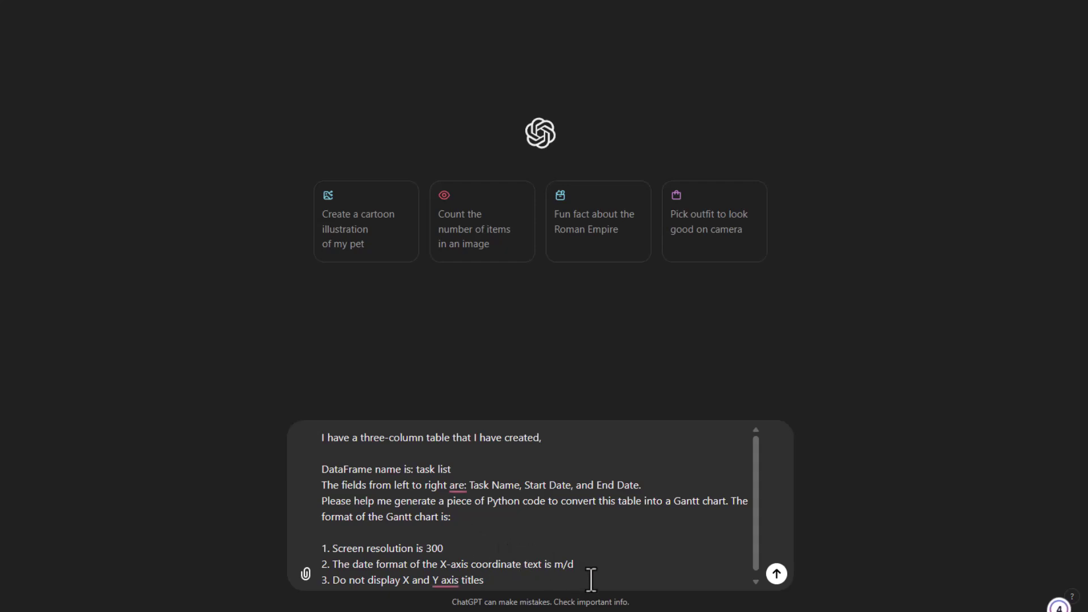
key(Return)
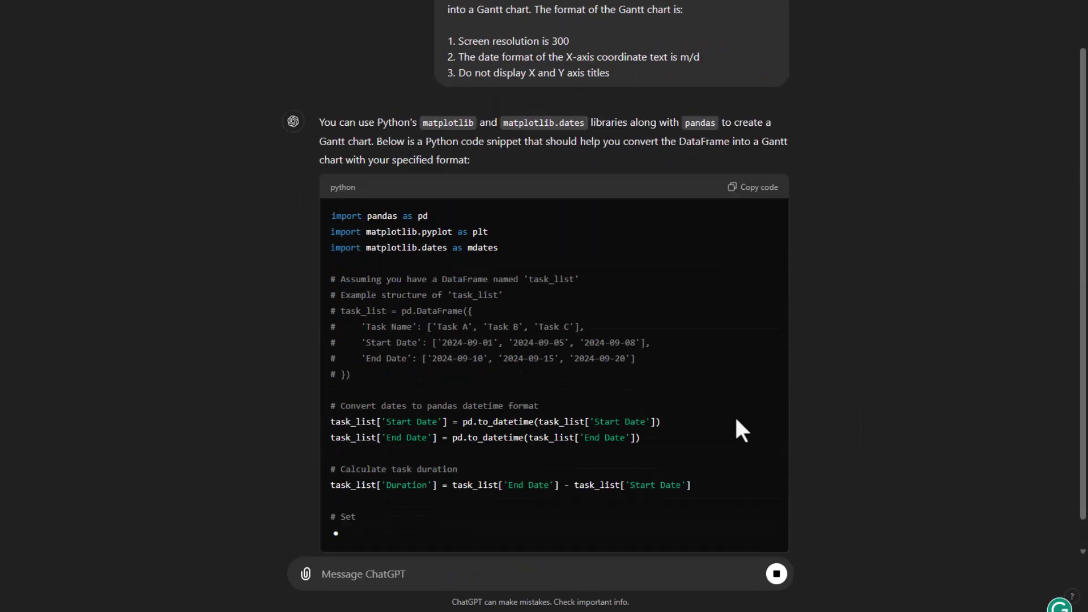
scroll(736, 238, up, 6)
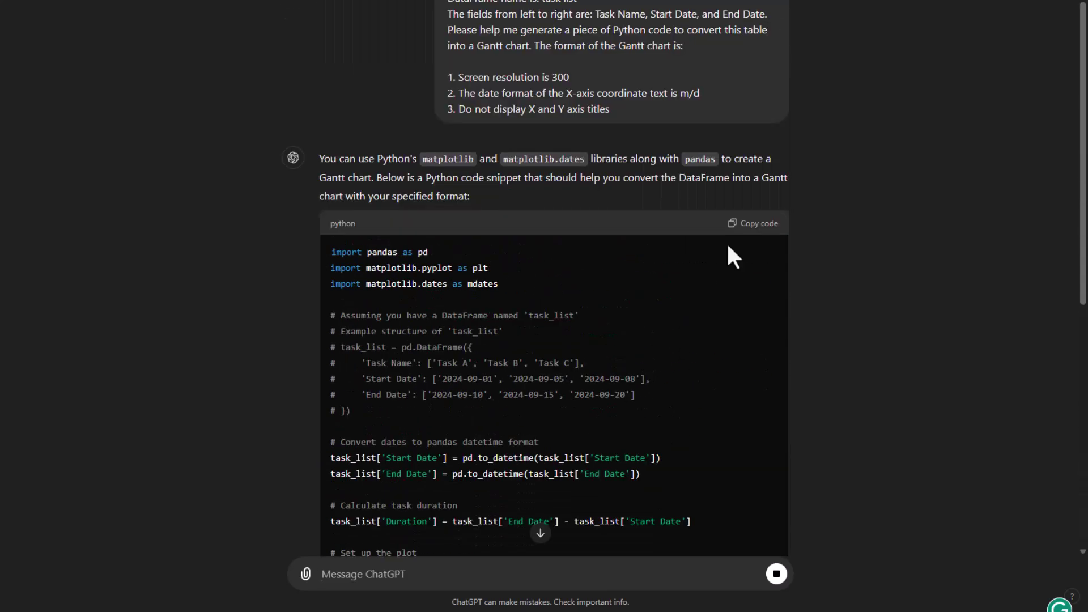
click(737, 229)
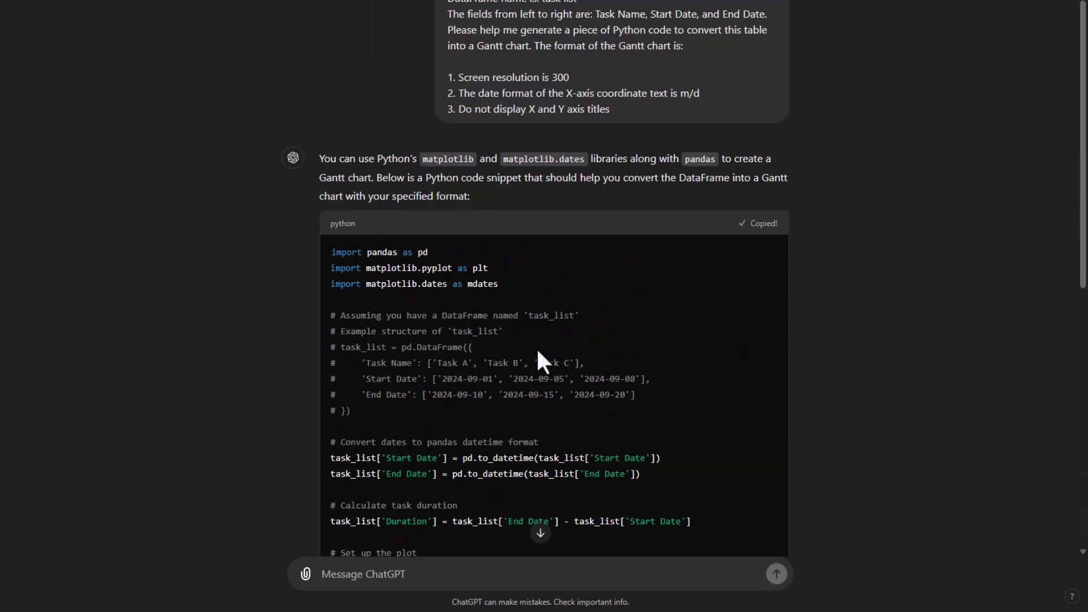
key(alt+Tab)
Step: Run the pasted Gantt code in E4, then place the chart as a smaller picture below E4
key(ctrl+v)
key(ctrl+Return)
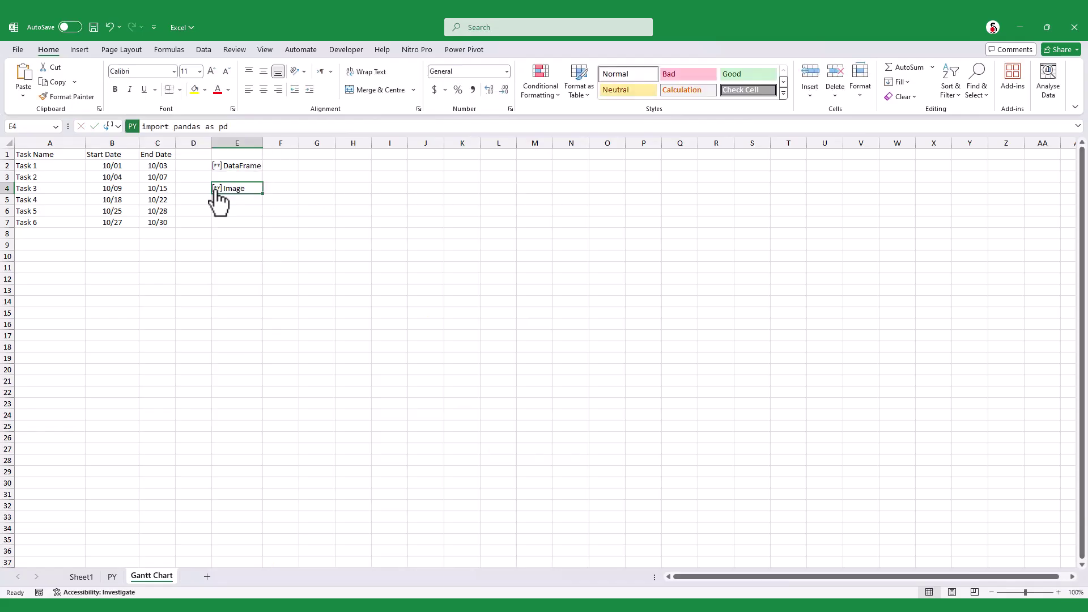
click(217, 189)
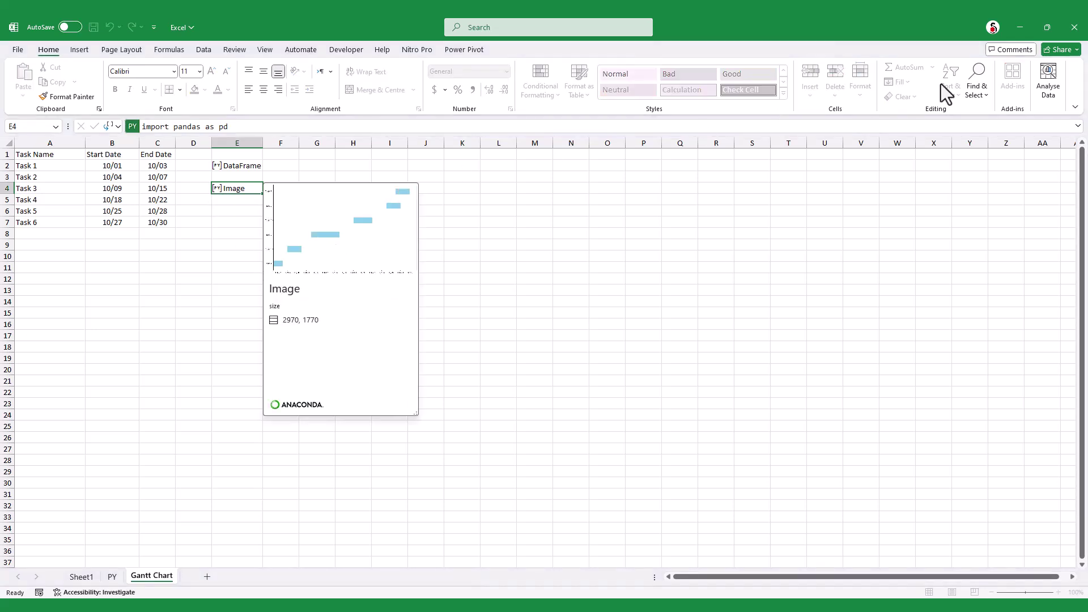
click(400, 202)
drag(759, 510, 647, 447)
drag(382, 185, 390, 222)
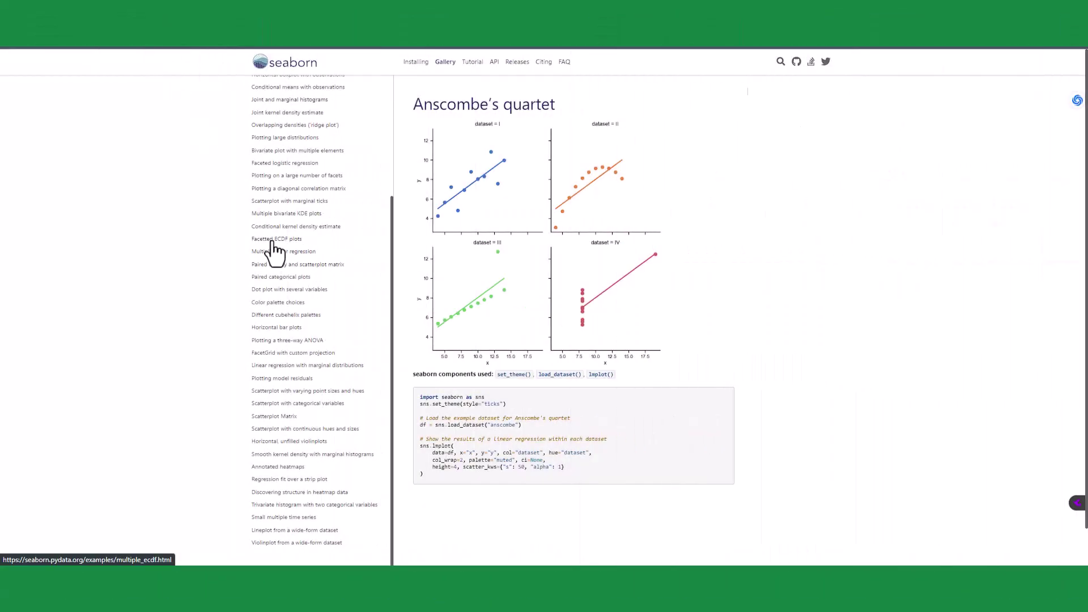
Step: Go through Facetted ECDF plots to the 'Scatterplot with varying point sizes and hues' gallery example
click(272, 240)
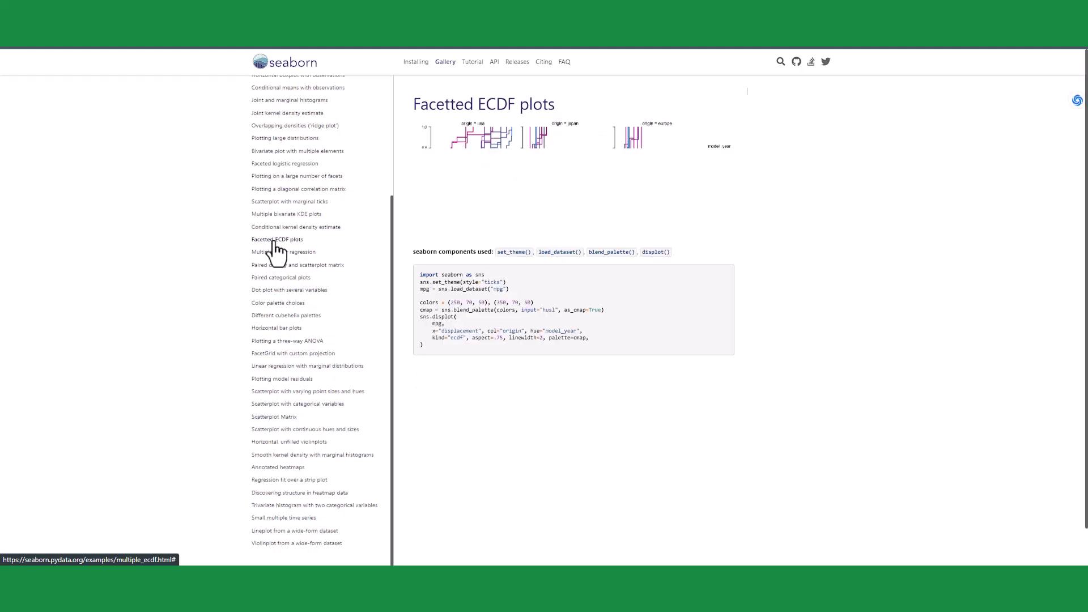
click(279, 391)
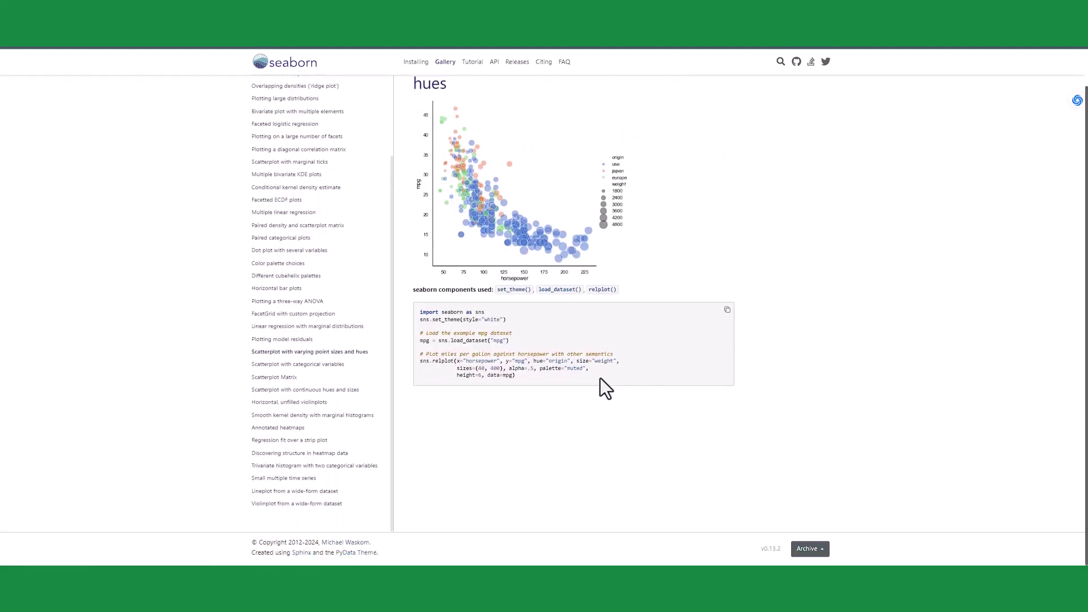